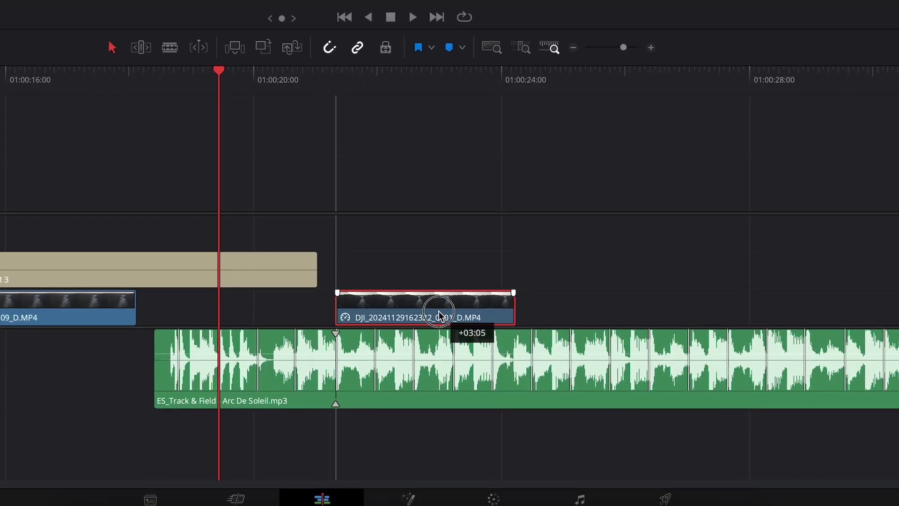
# Move the DJI clip about +03:05 later and add a keyframe at the playhead
pyautogui.moveTo(439, 315); pyautogui.dragTo(458, 315)
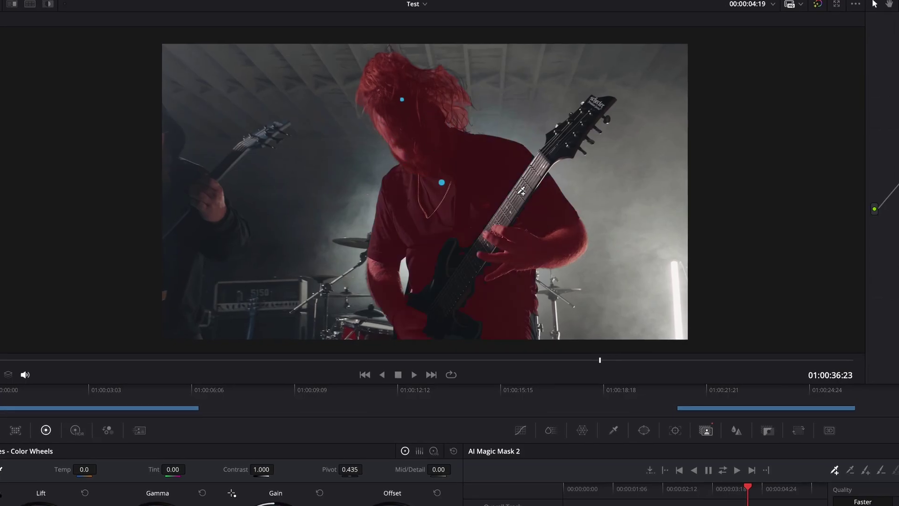
pyautogui.click(262, 381)
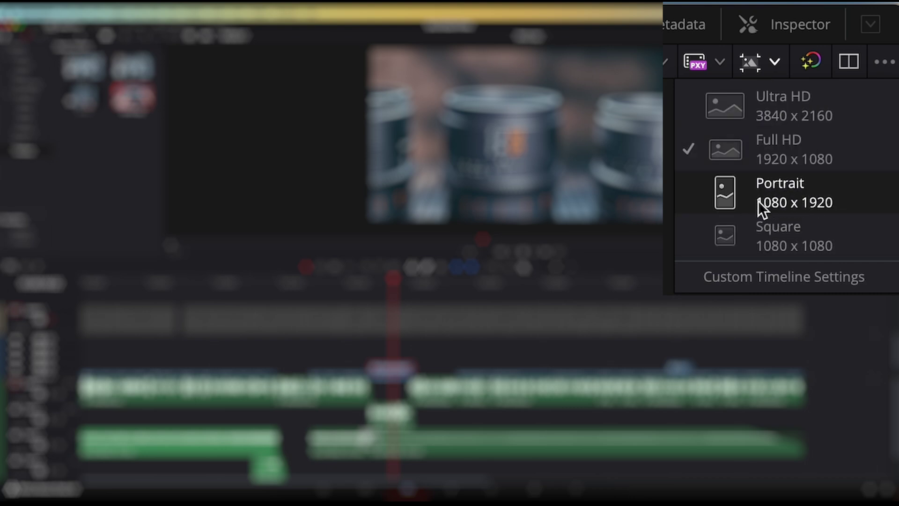
# Set the timeline to Portrait 1080 x 1920, zoom the viewer, and show P1000170.MOV's transform settings
pyautogui.click(801, 198)
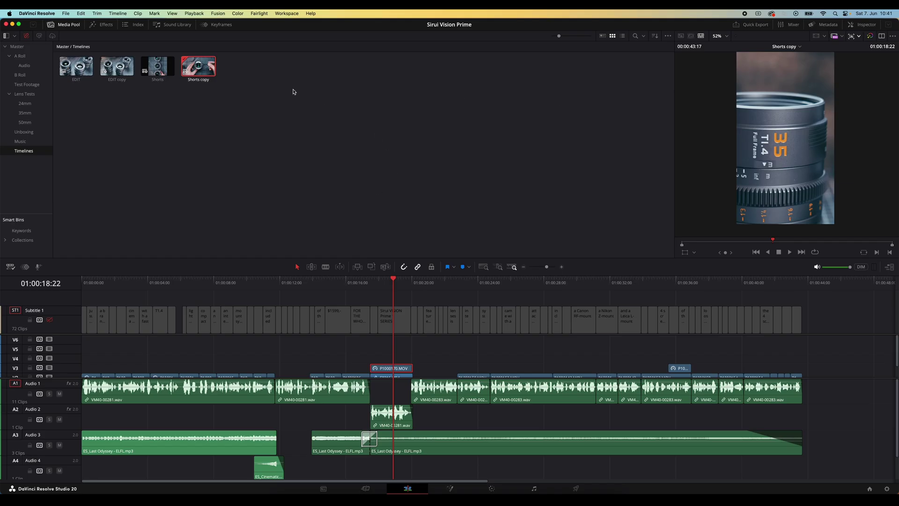
pyautogui.click(106, 24)
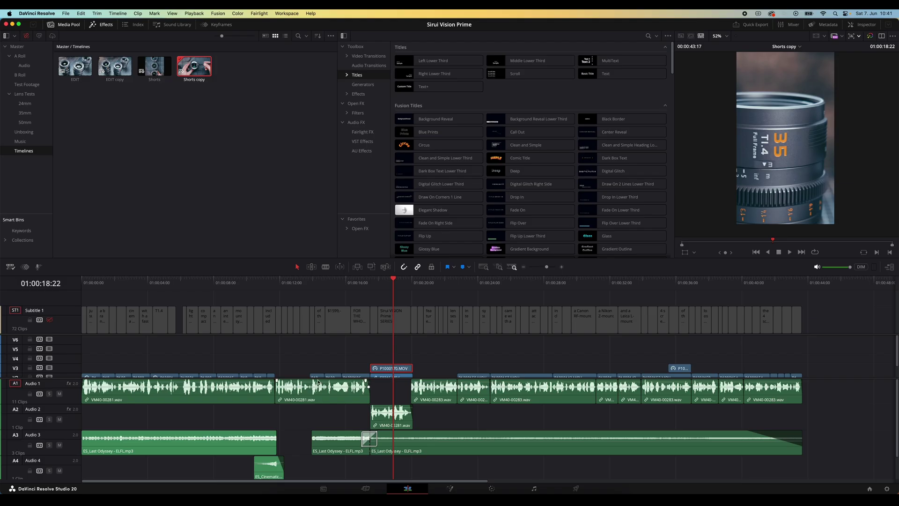
pyautogui.scroll(3, 318, 382)
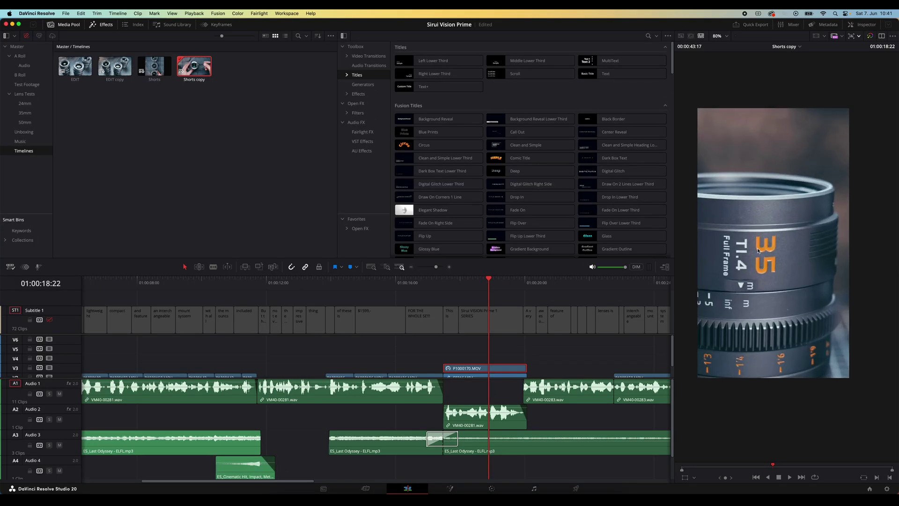
pyautogui.scroll(2, 777, 246)
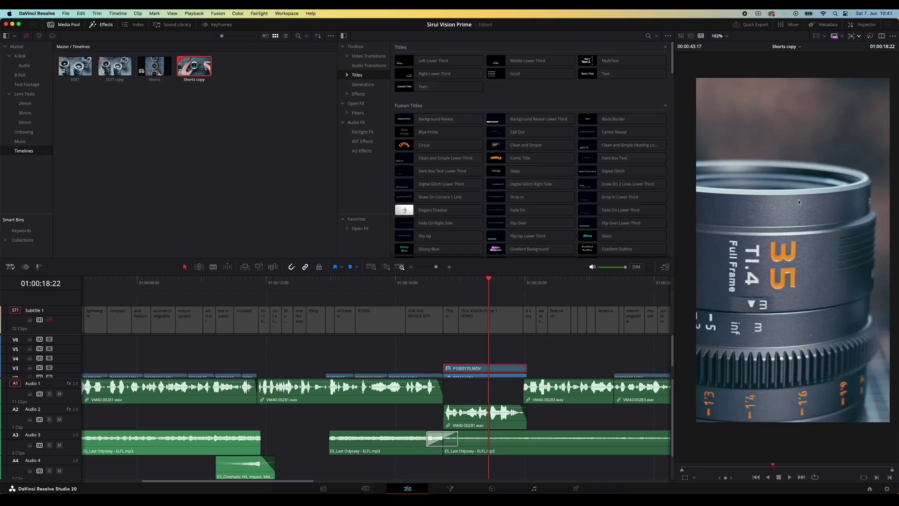
pyautogui.click(852, 27)
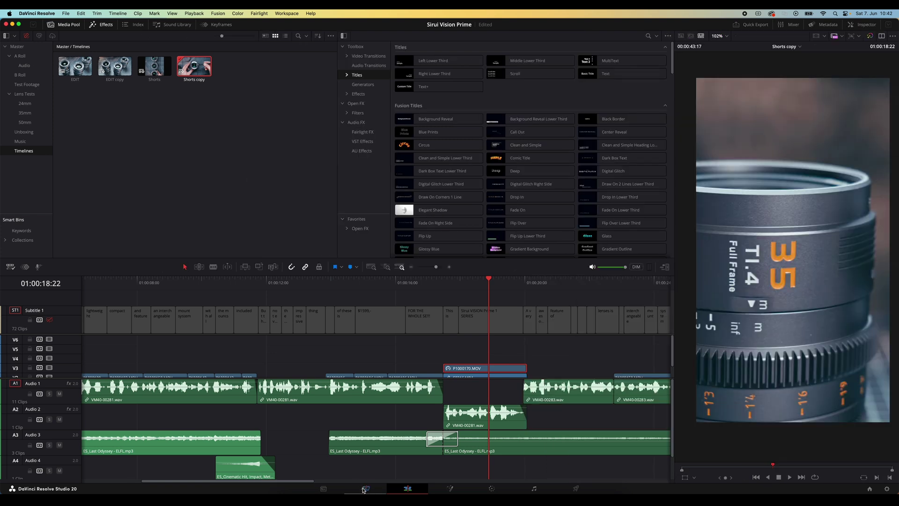
# On the Color page, toggle the BAL node 03 off and on, then inspect nodes 05, 06 and 07
pyautogui.click(365, 488)
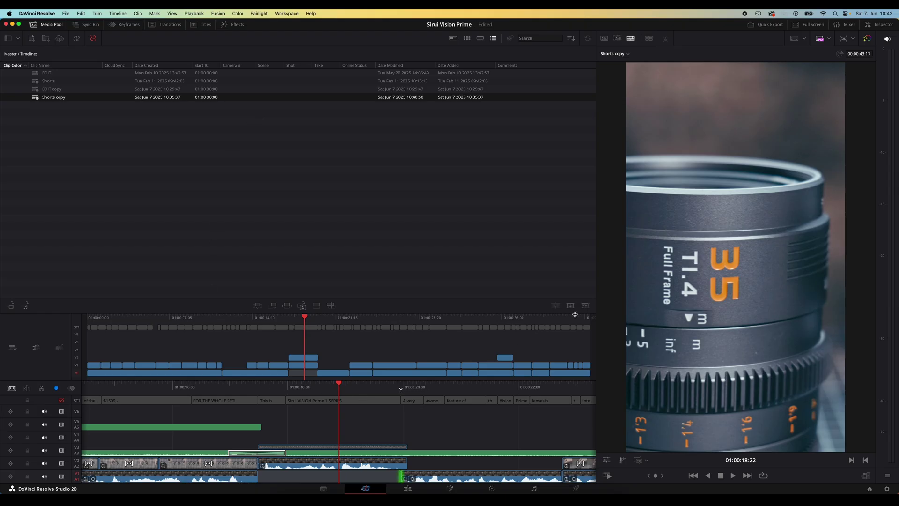
pyautogui.hotkey('shift', '6')
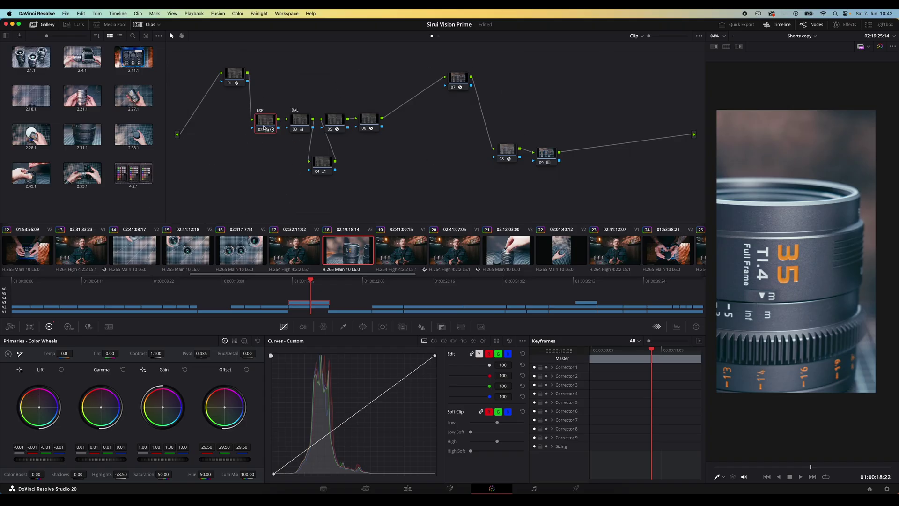
pyautogui.click(294, 129)
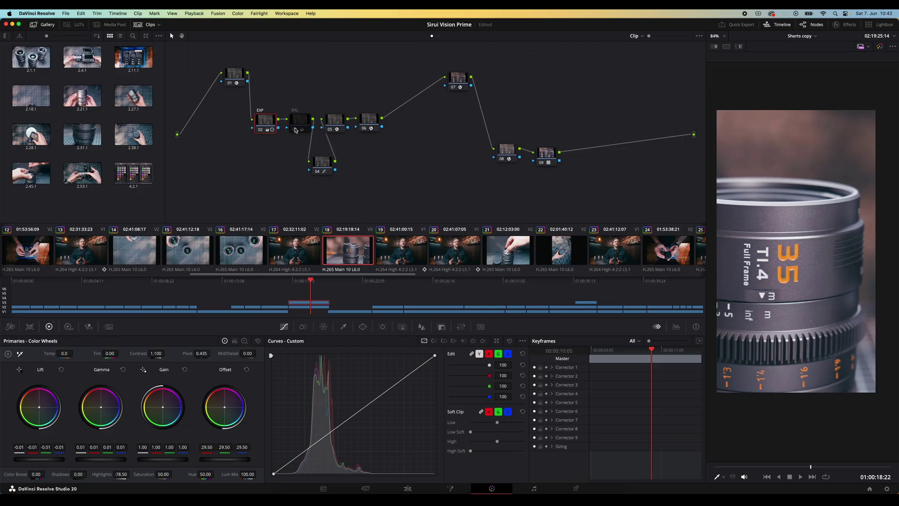
pyautogui.click(299, 130)
pyautogui.click(333, 131)
pyautogui.click(377, 125)
pyautogui.click(463, 83)
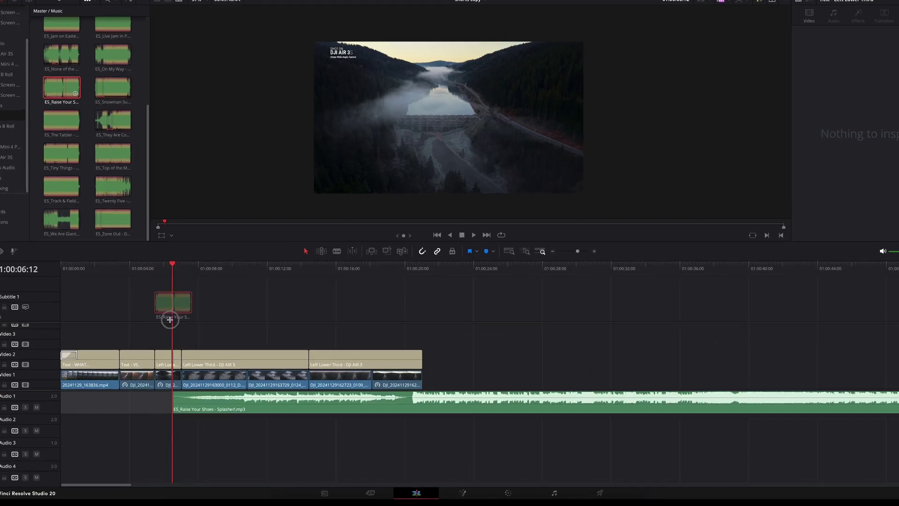
# Place ES_Raise Your Shoes - Splasher!.mp3 at the start of Audio 1
pyautogui.moveTo(170, 317); pyautogui.dragTo(46, 396)
pyautogui.click(97, 405)
pyautogui.scroll(-5, 257, 408)
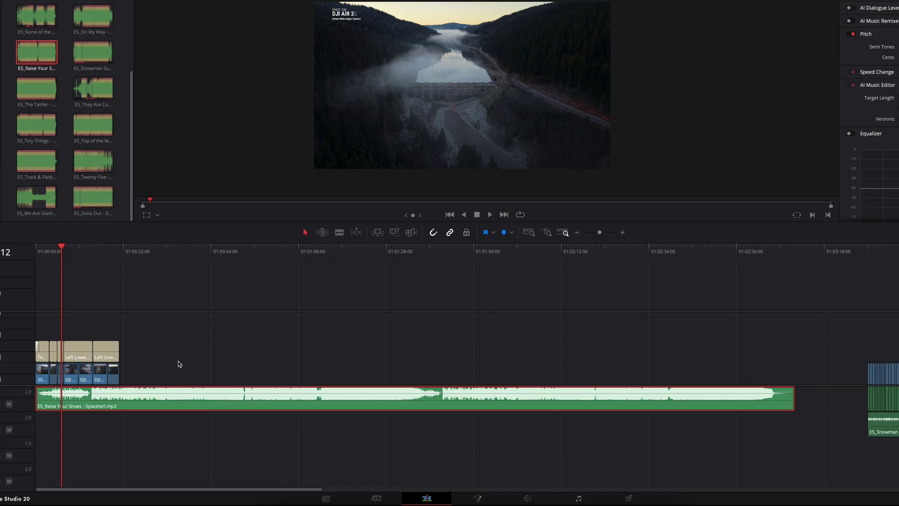
pyautogui.scroll(2, 147, 357)
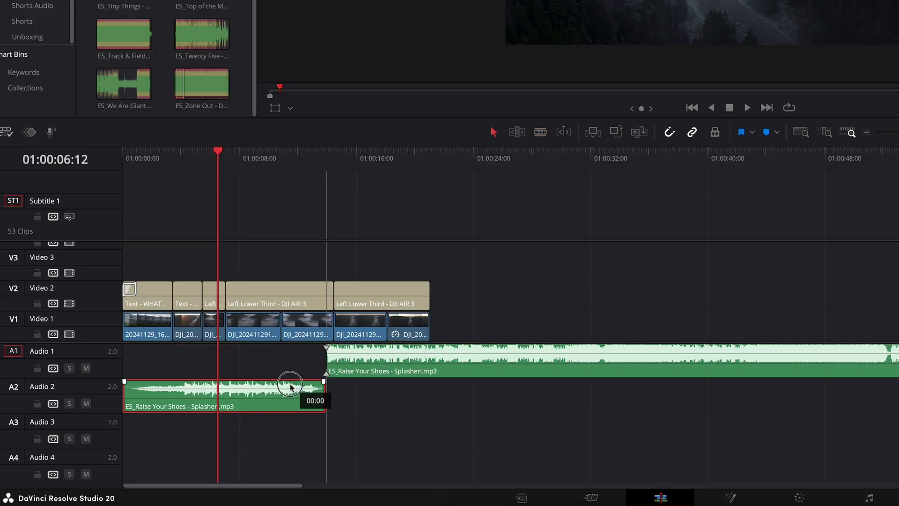
# Trim the start and end edges of the music clip
pyautogui.moveTo(328, 361); pyautogui.dragTo(227, 361)
pyautogui.moveTo(791, 361); pyautogui.dragTo(387, 361)
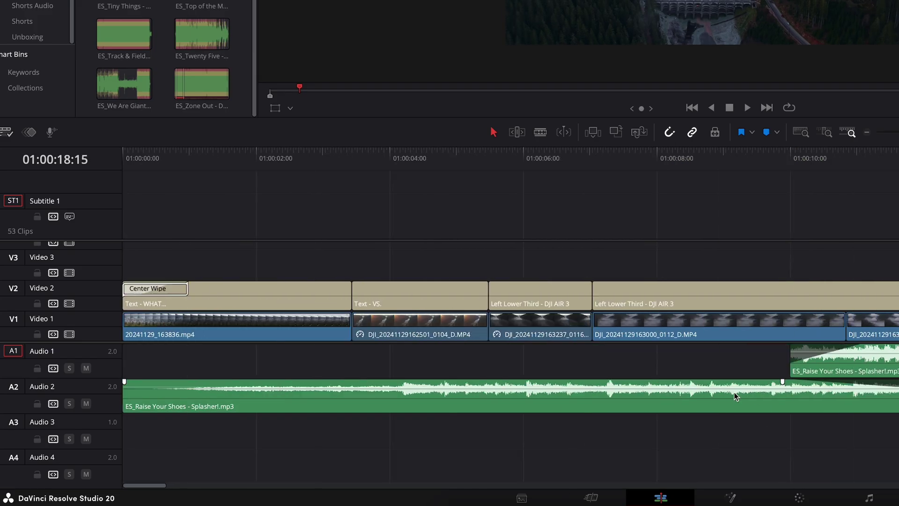
pyautogui.scroll(-3, 736, 396)
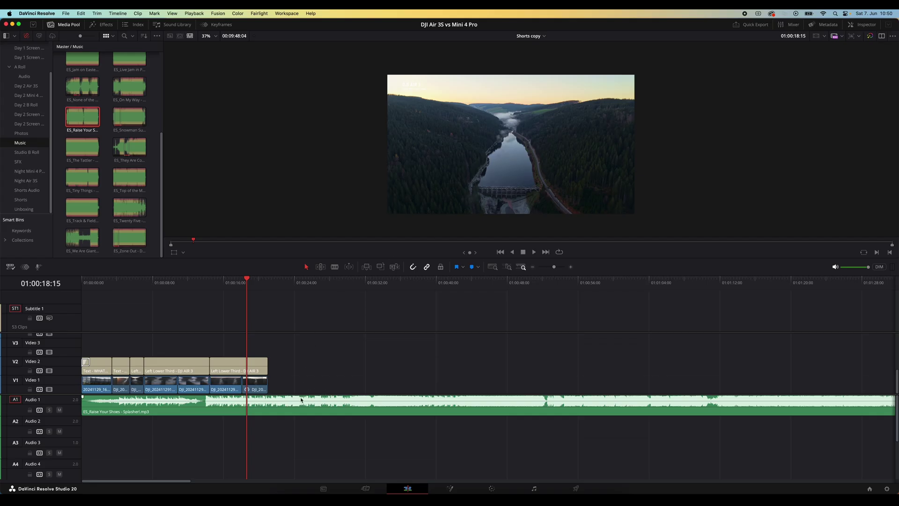
# Set the music clip's AI Music Editor Target Length to 00:00:15:18 and apply Adjust
pyautogui.click(309, 404)
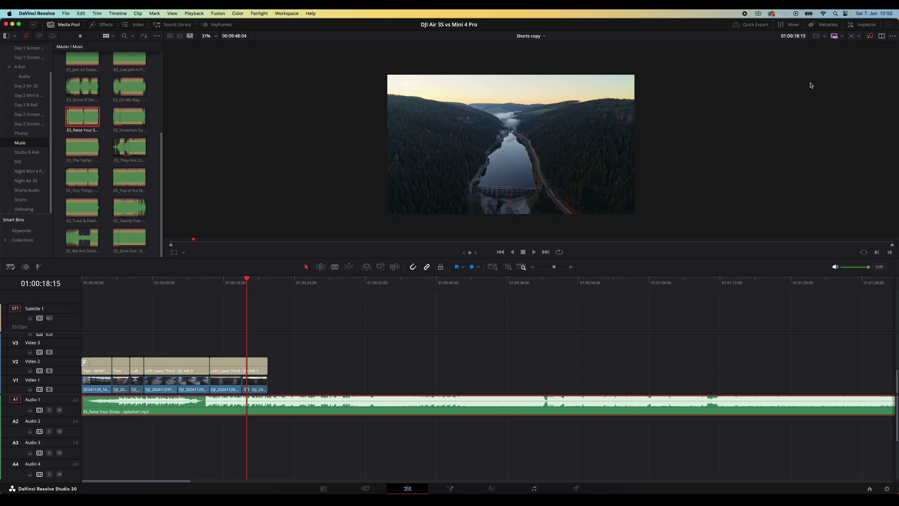
pyautogui.click(862, 24)
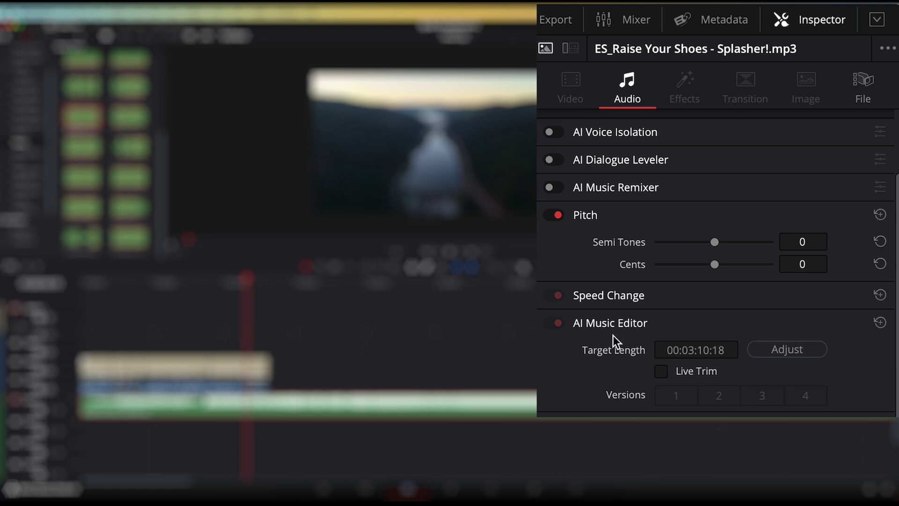
pyautogui.click(705, 352)
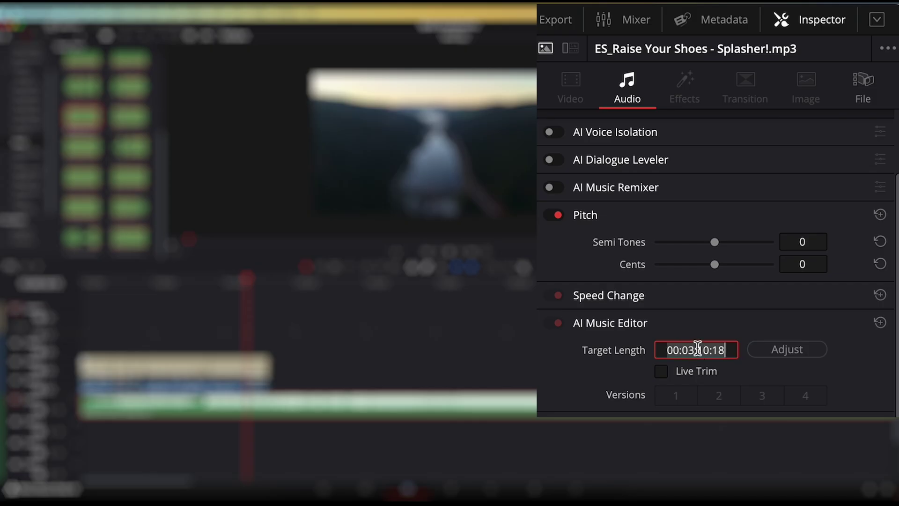
pyautogui.click(696, 350)
pyautogui.press('BackSpace')
pyautogui.write('0:')
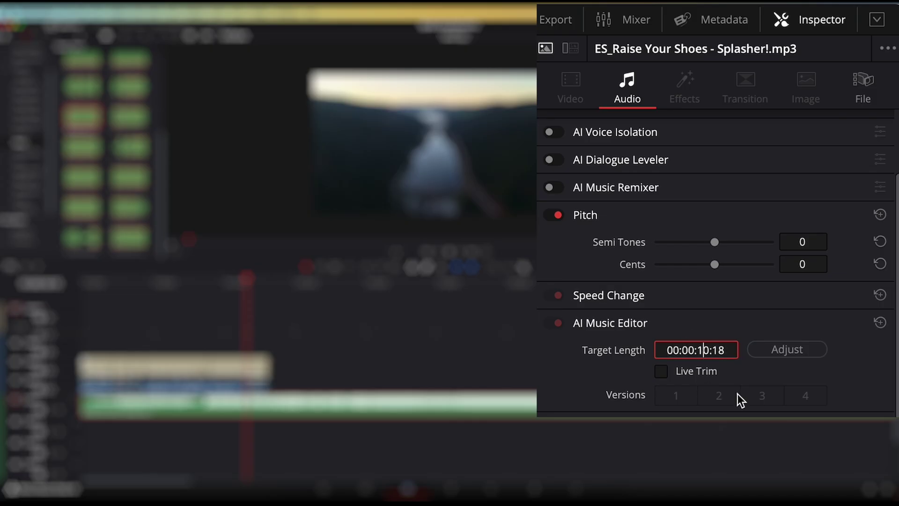
pyautogui.write('15')
pyautogui.click(785, 350)
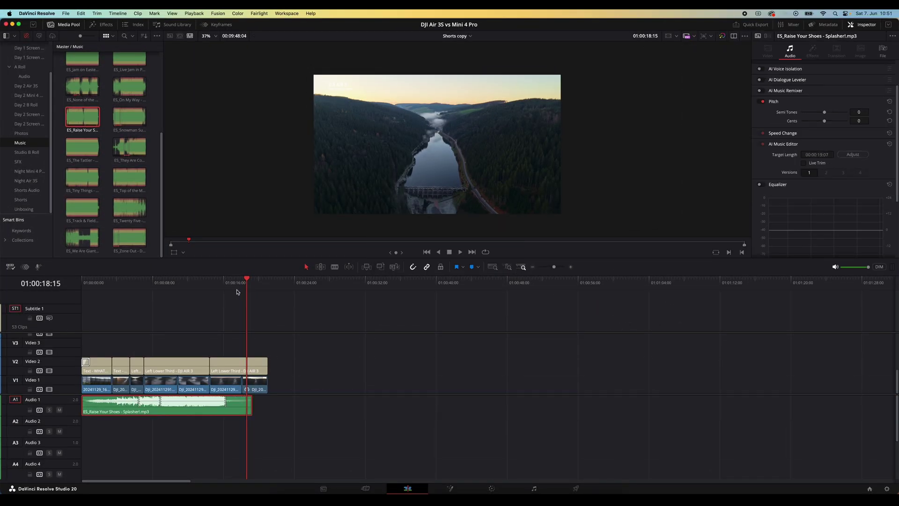
pyautogui.scroll(5, 473, 320)
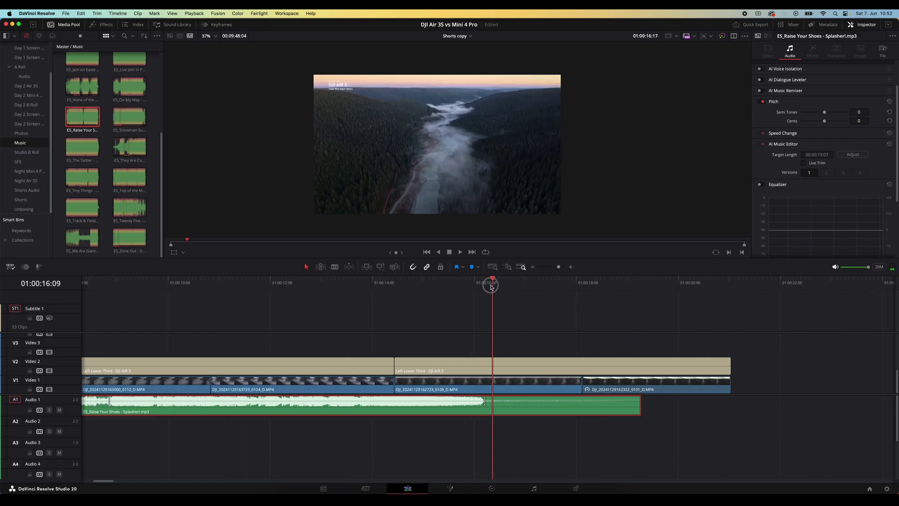
# Undo the AI length change, live-trim the music clip shorter, and play it back
pyautogui.scroll(-6, 473, 319)
pyautogui.press('cmd+z')
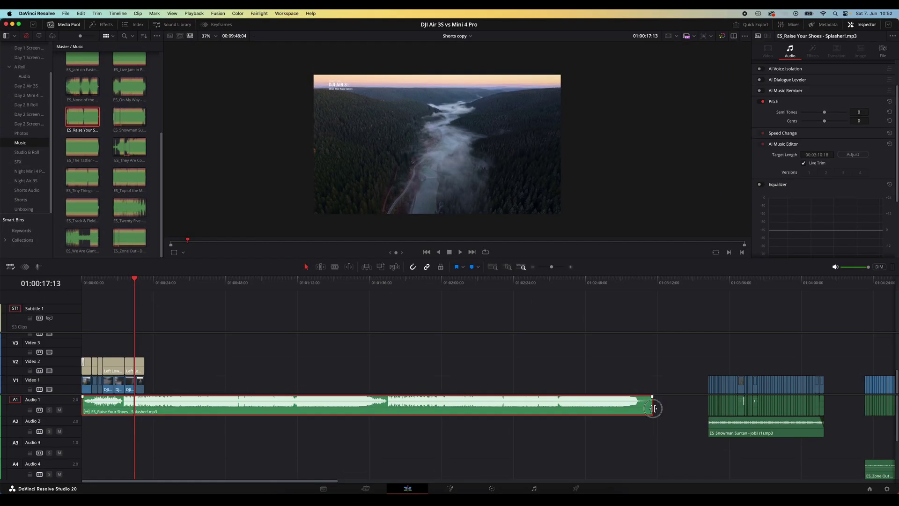
pyautogui.moveTo(653, 408); pyautogui.dragTo(145, 409)
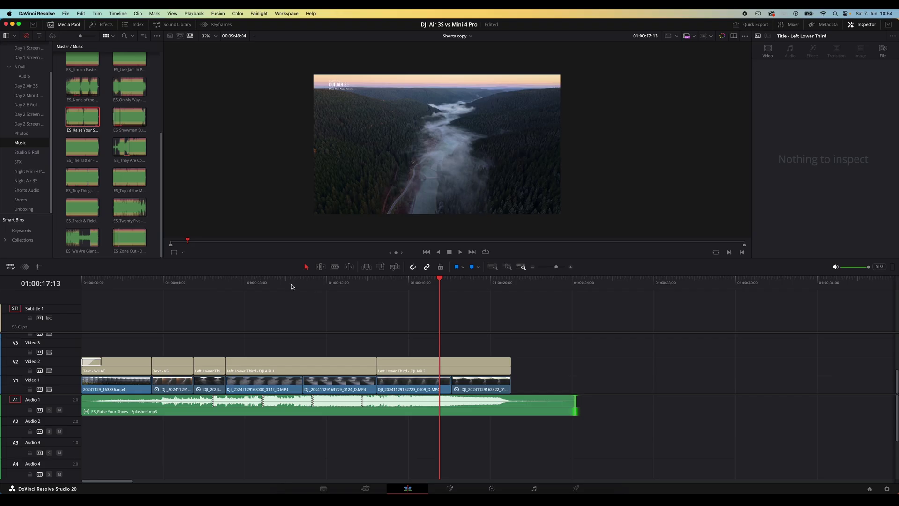
pyautogui.click(298, 284)
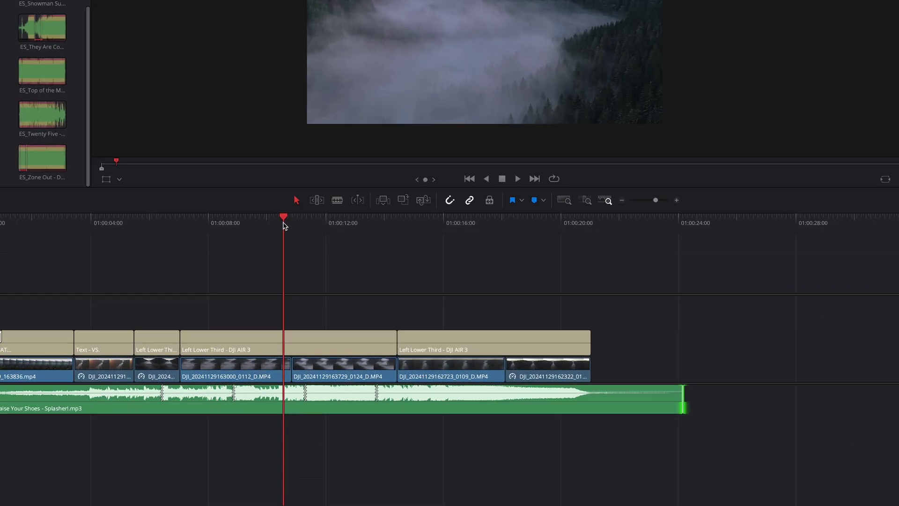
pyautogui.press('space')
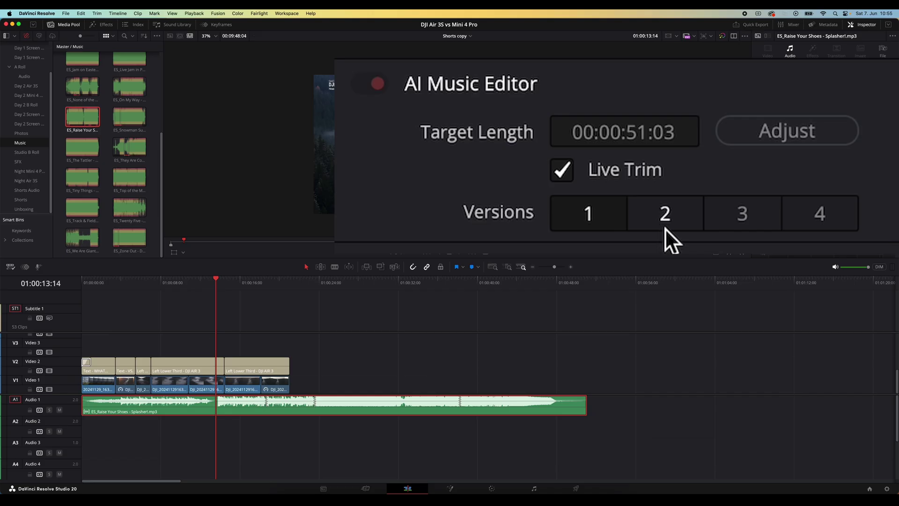
# Audition AI Music Editor versions 1–4 and settle on version 4
pyautogui.click(671, 216)
pyautogui.click(753, 220)
pyautogui.click(824, 220)
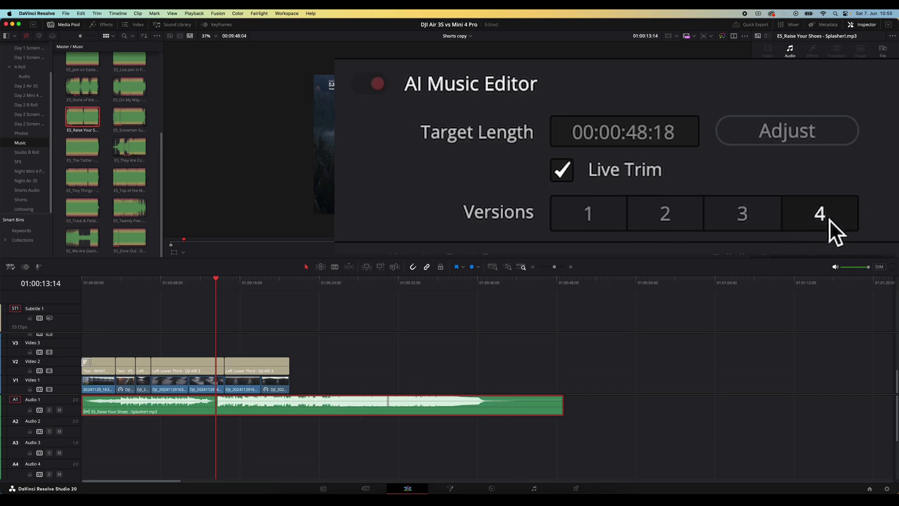
pyautogui.click(608, 221)
pyautogui.click(681, 219)
pyautogui.click(745, 217)
pyautogui.click(825, 213)
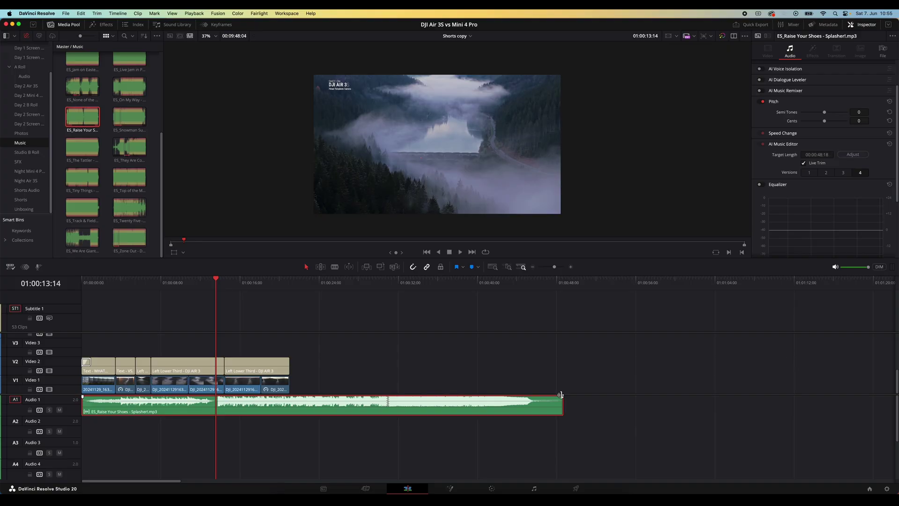
# Decompose the compound music clip in place using clips only
pyautogui.rightClick(369, 404)
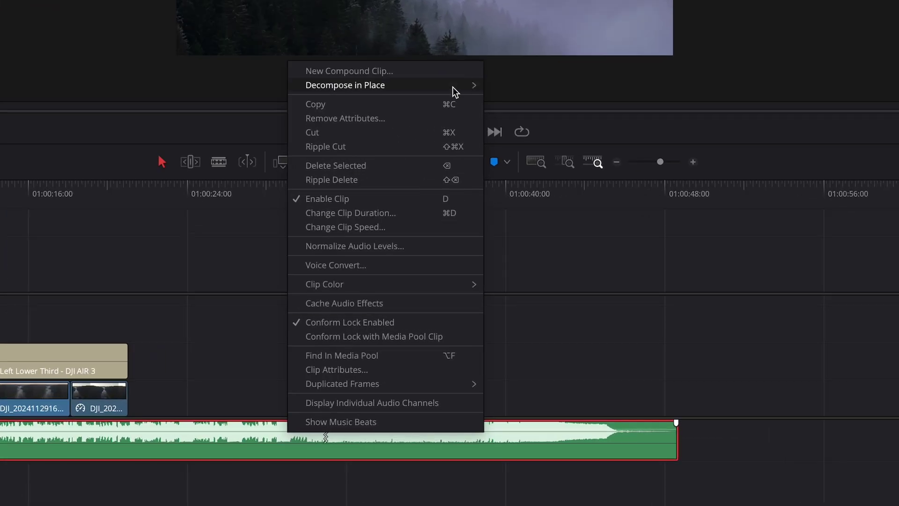
pyautogui.moveTo(454, 91)
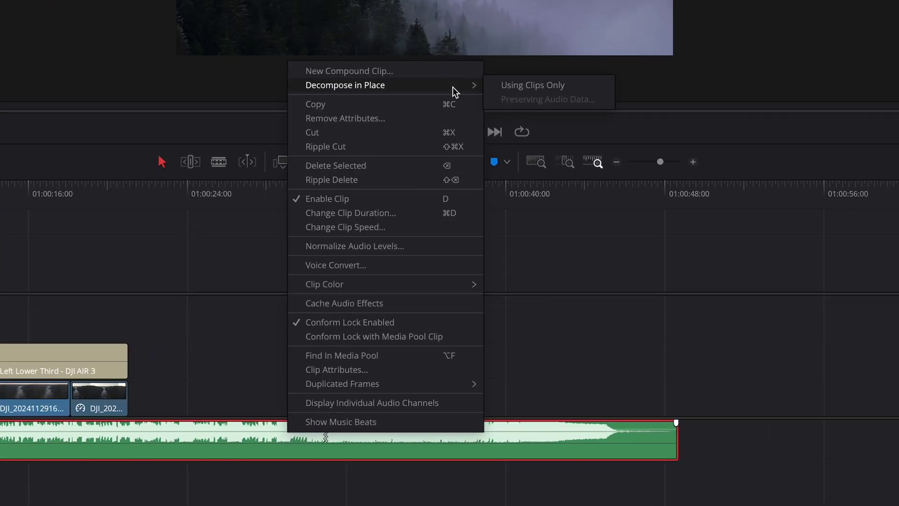
pyautogui.click(541, 87)
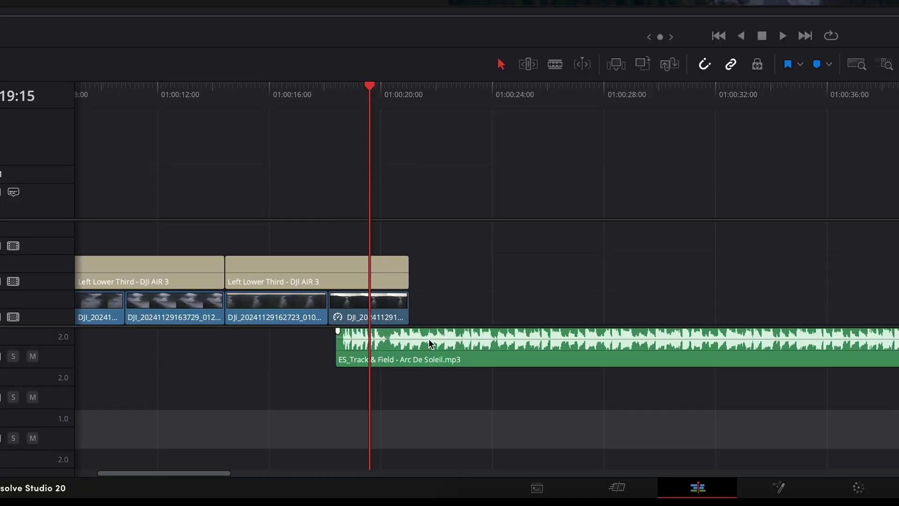
# Show music beats on the Arc De Soleil clip and park the playhead near 01:00:18
pyautogui.rightClick(429, 338)
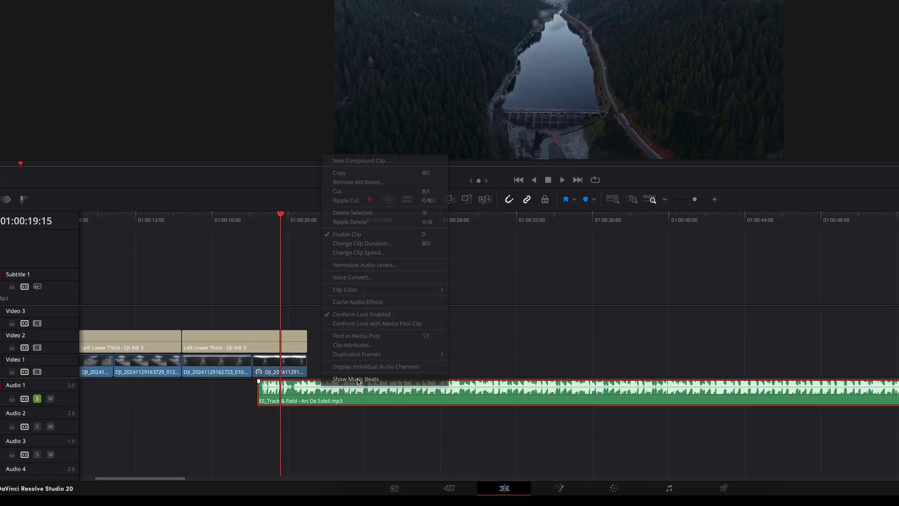
pyautogui.click(486, 327)
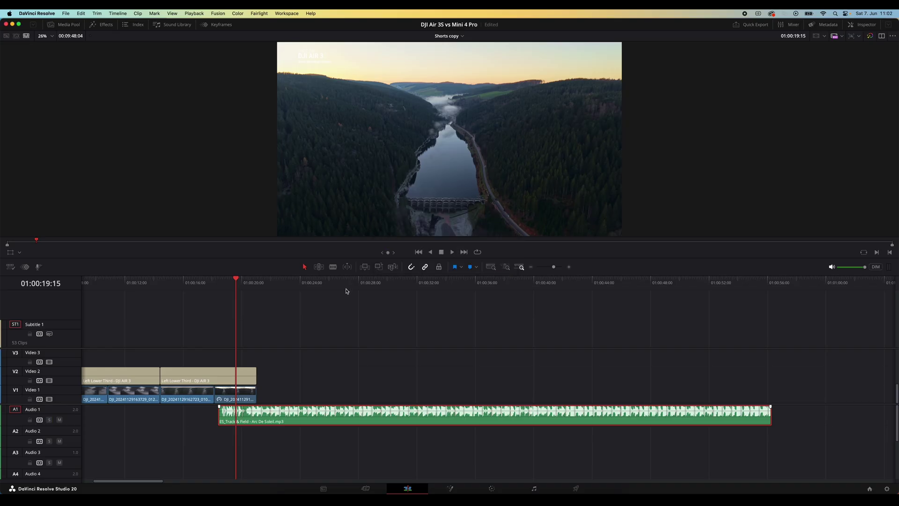
pyautogui.press('super+equal')
pyautogui.moveTo(329, 286); pyautogui.dragTo(339, 286)
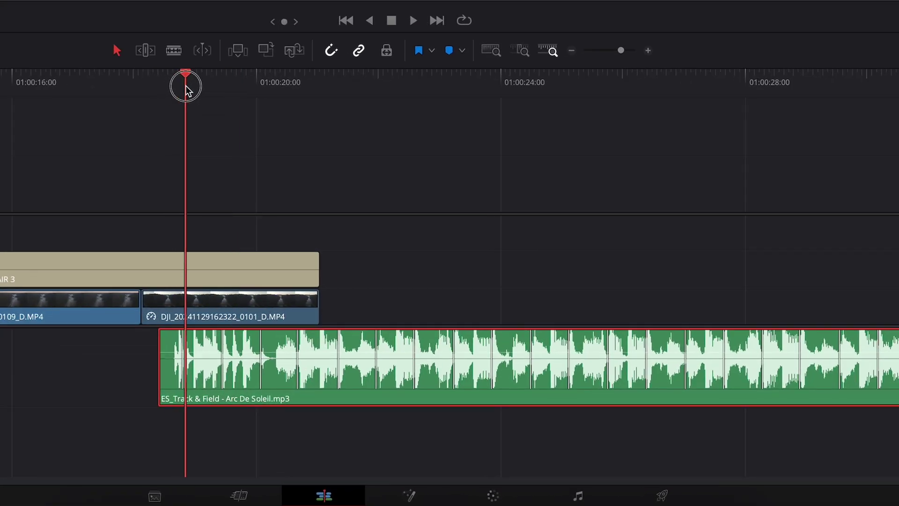
pyautogui.moveTo(186, 87); pyautogui.dragTo(182, 87)
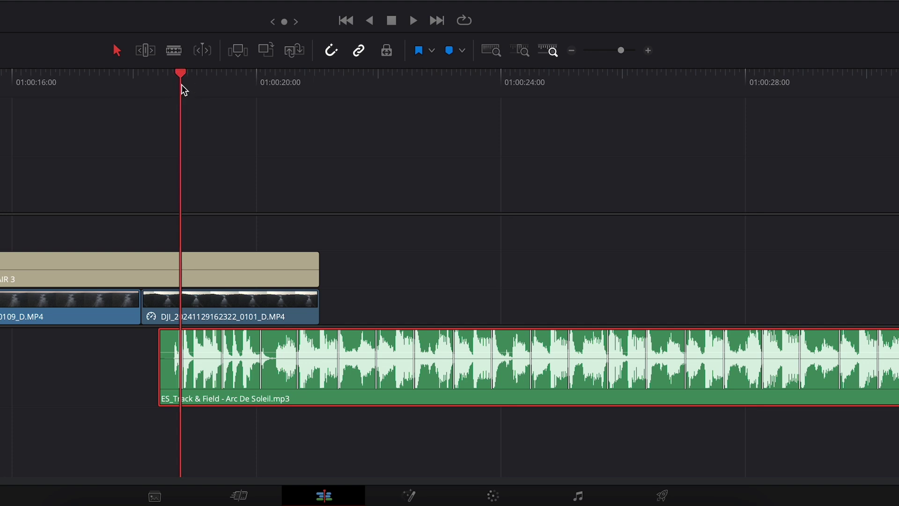
# Toggle snapping with N and drag the DJI clip right onto a beat
pyautogui.press('n')
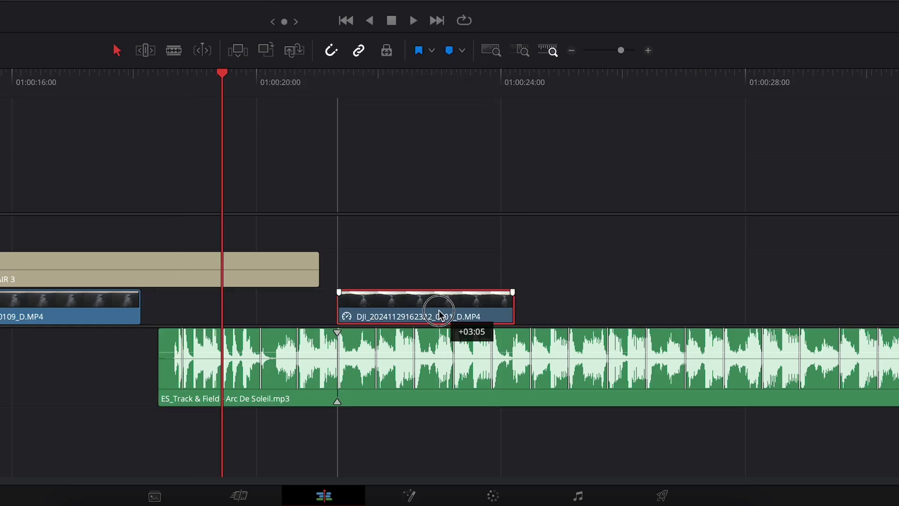
pyautogui.moveTo(440, 315); pyautogui.dragTo(474, 314)
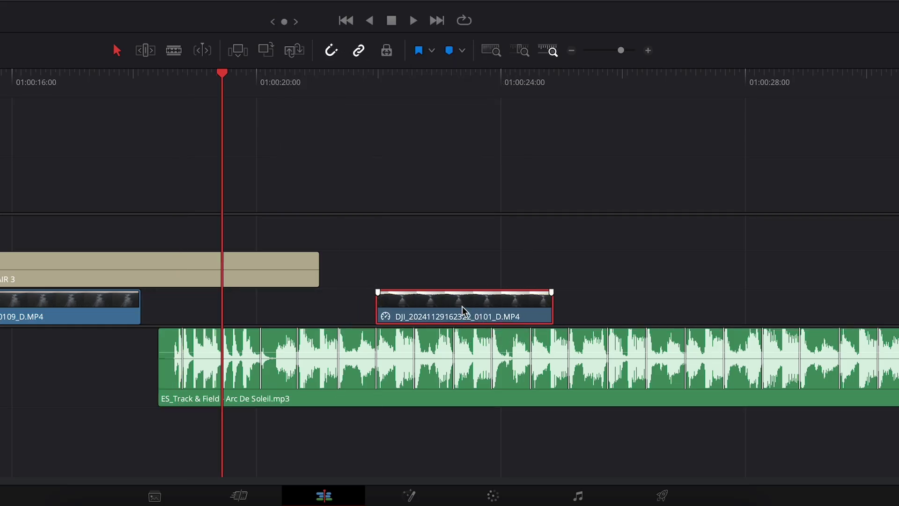
pyautogui.moveTo(407, 305); pyautogui.dragTo(512, 305)
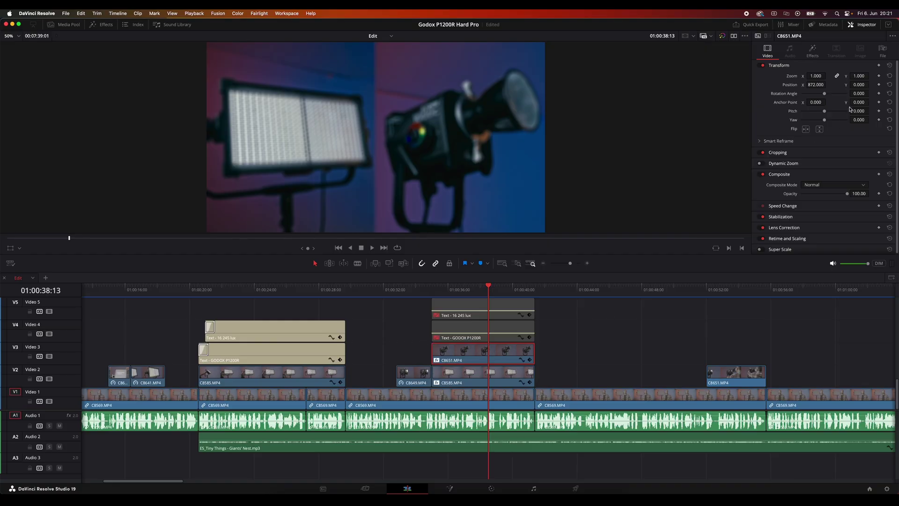
# Copy C8651.MP4 and paste its attributes onto C8585.MP4
pyautogui.click(790, 150)
pyautogui.click(819, 53)
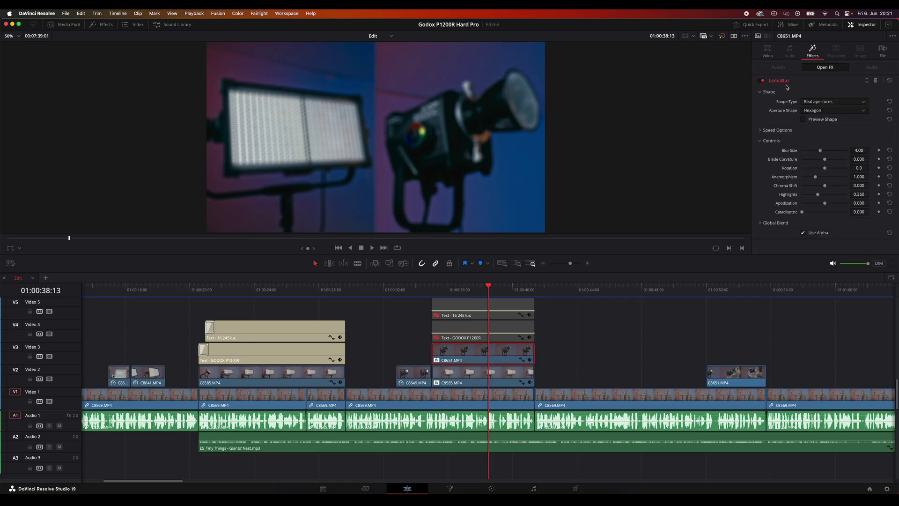
pyautogui.press('super+c')
pyautogui.click(505, 375)
pyautogui.hotkey('alt', 'v')
pyautogui.click(514, 373)
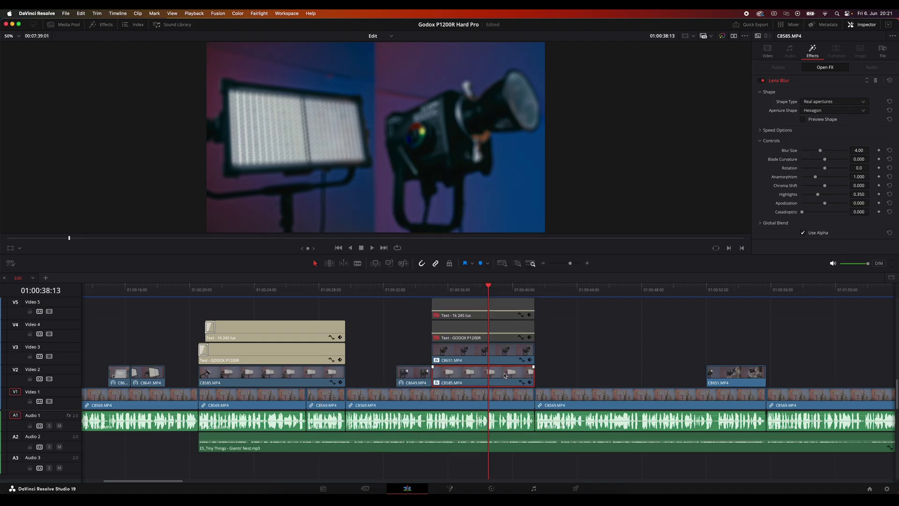
# Open Paste Attributes for C8585.MP4 and tick Scale X
pyautogui.rightClick(505, 376)
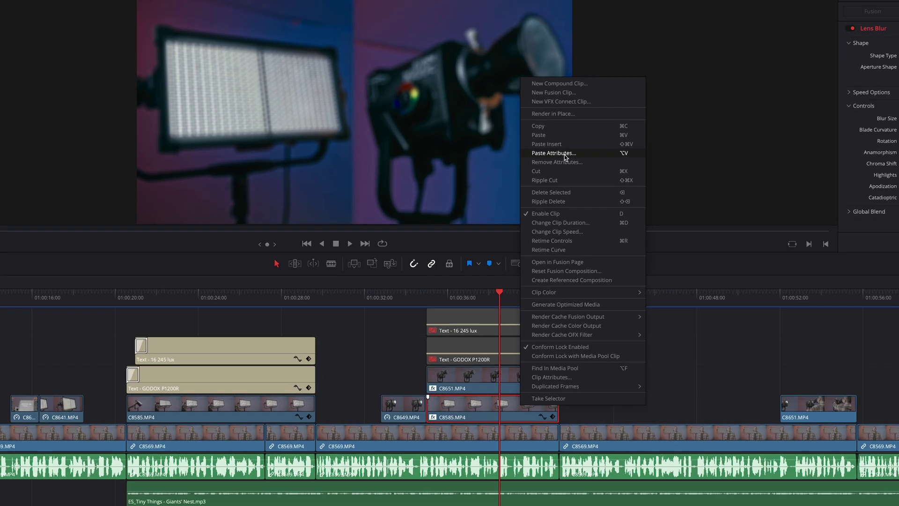
pyautogui.click(539, 178)
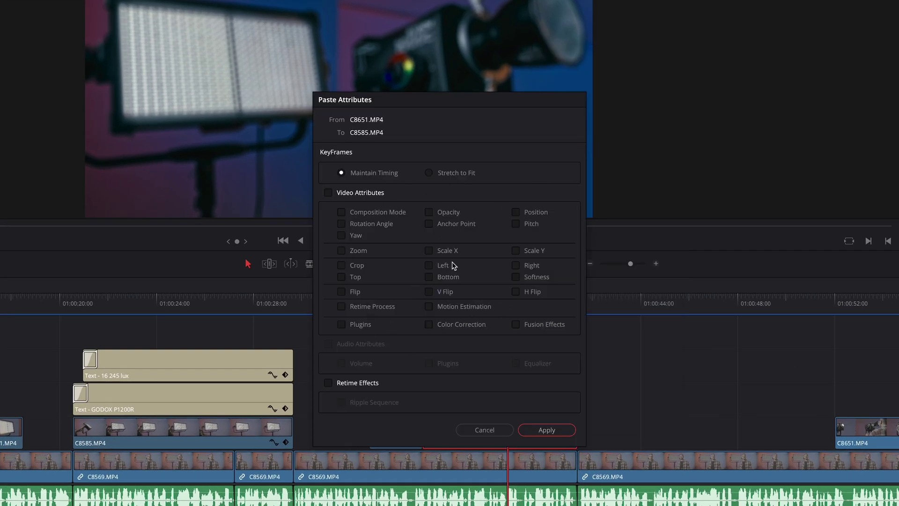
pyautogui.click(428, 251)
# Apply the chosen attributes to C8585.MP4, then reselect C8651 and C8585 and reopen Paste Attributes
pyautogui.click(546, 429)
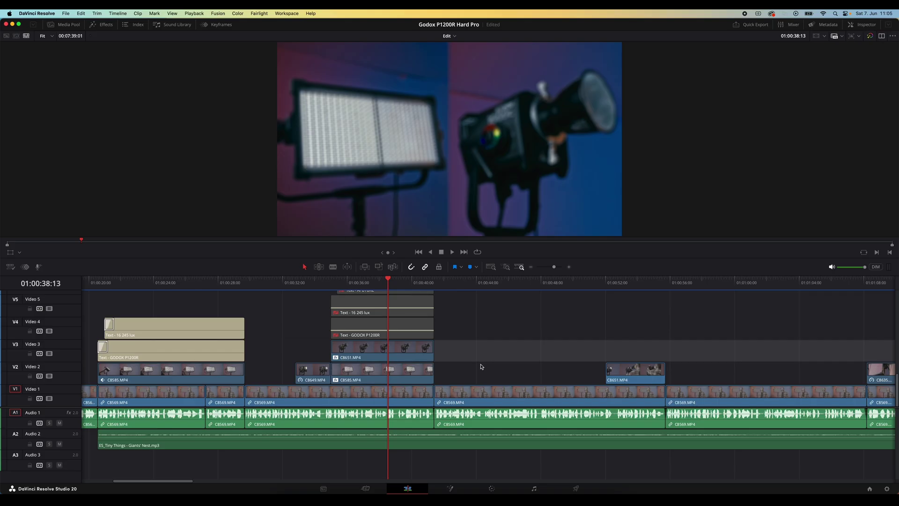
pyautogui.click(388, 355)
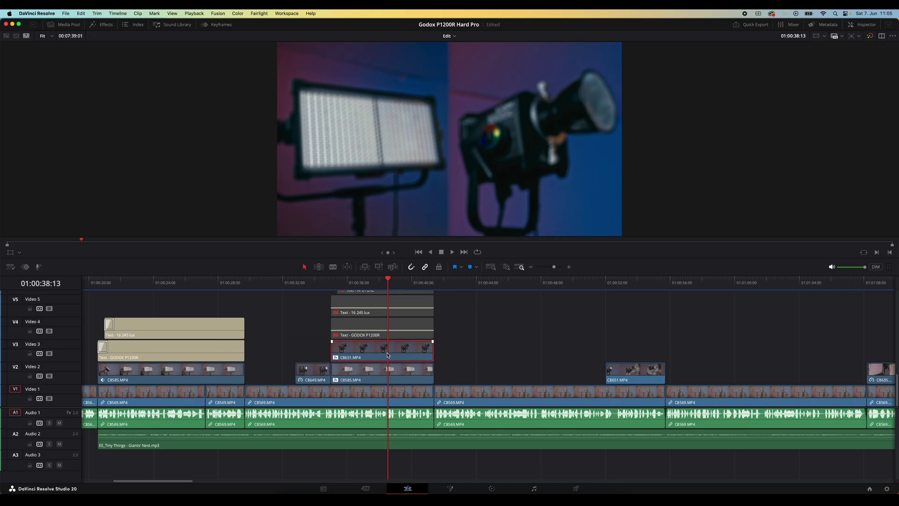
pyautogui.click(393, 372)
pyautogui.hotkey('alt', 'v')
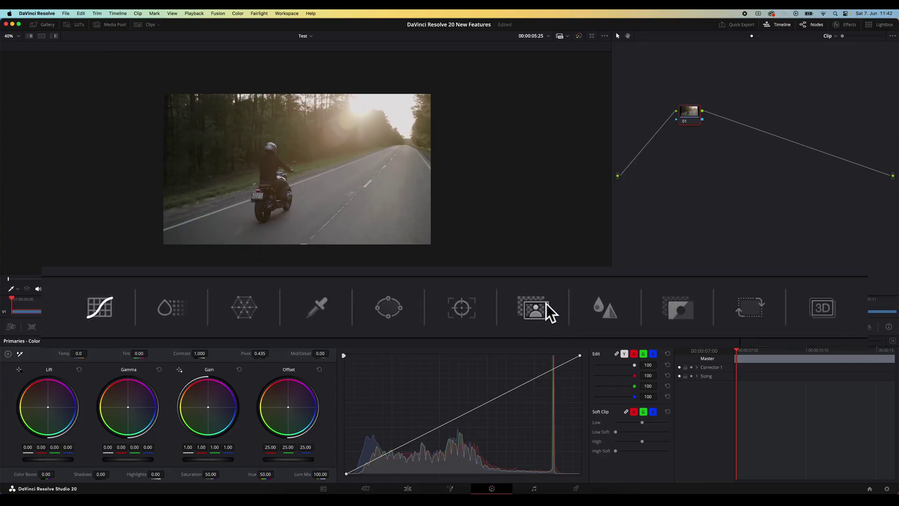
# Open AI Magic Mask 2 on the Color page for the running-woman clip
pyautogui.click(538, 309)
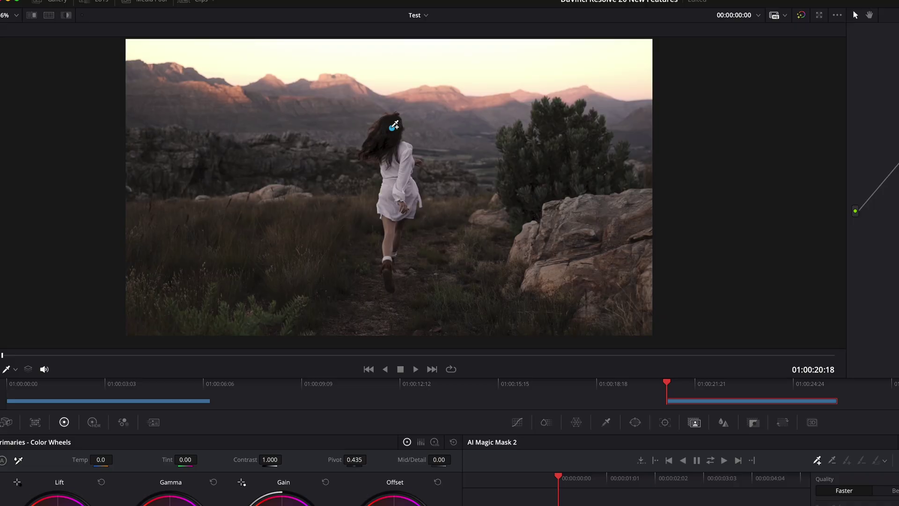
# Add a Magic Mask point on the running woman and play the clip to review the mask
pyautogui.click(391, 127)
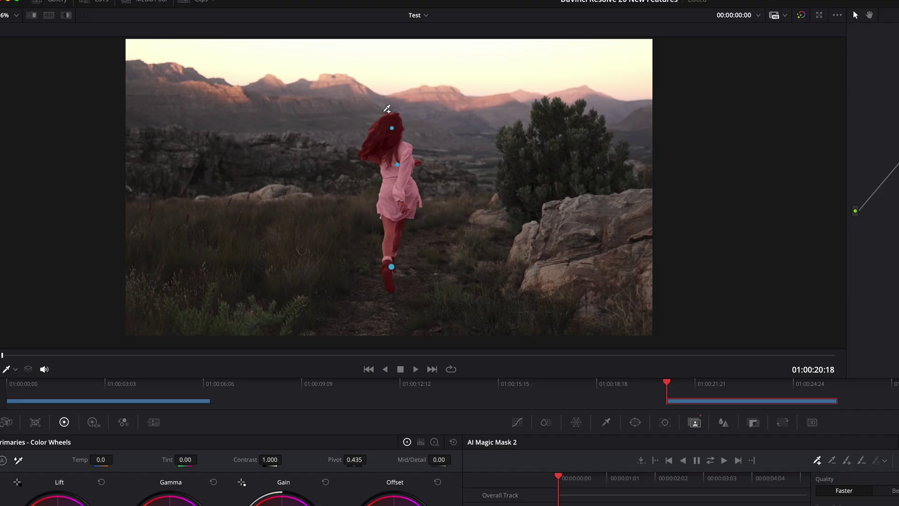
pyautogui.scroll(5, 390, 115)
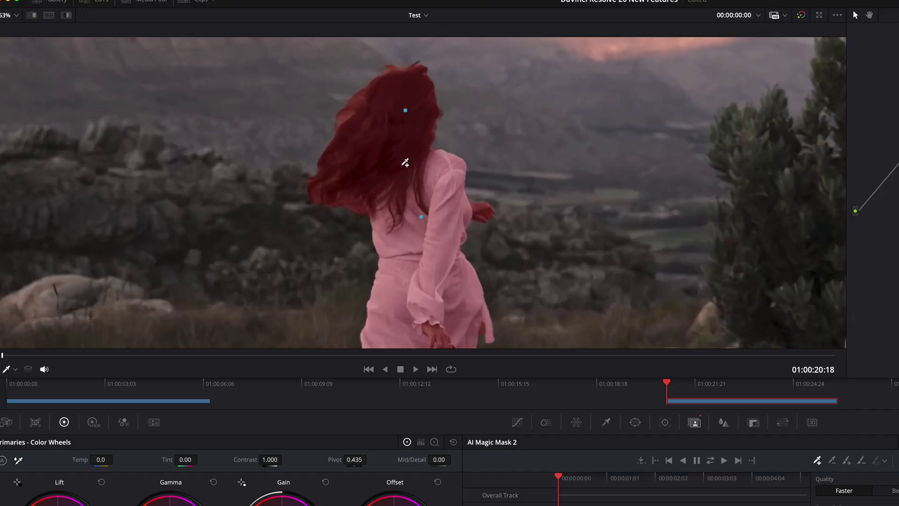
pyautogui.scroll(-5, 405, 163)
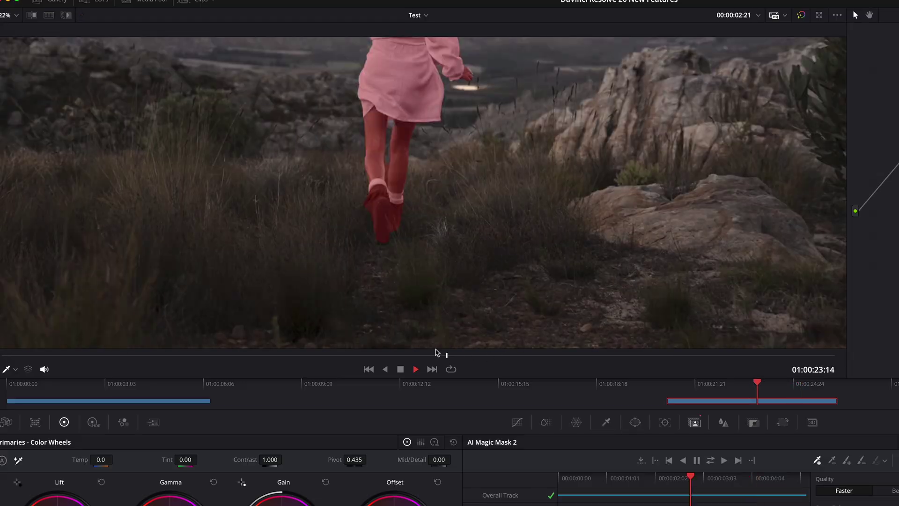
pyautogui.press('space')
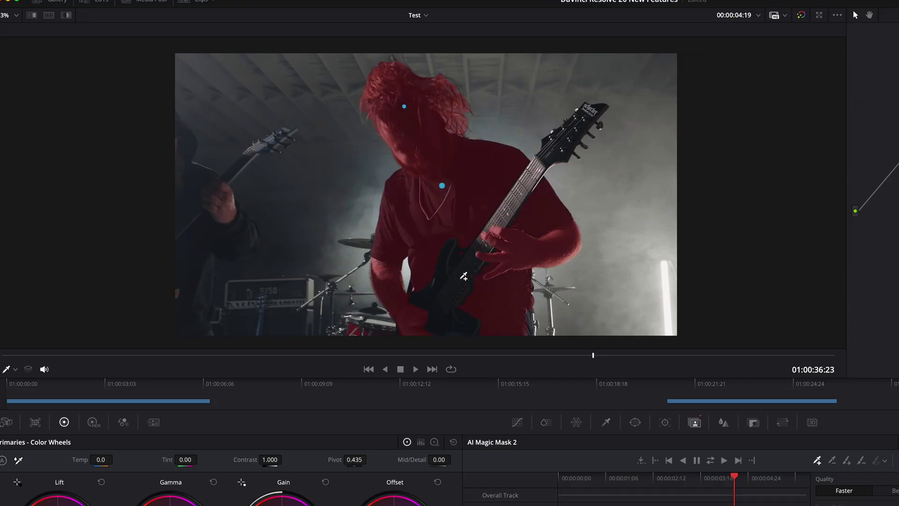
# Mask the guitar body and arm at Better quality, track it, and play back the result
pyautogui.click(459, 278)
pyautogui.click(482, 271)
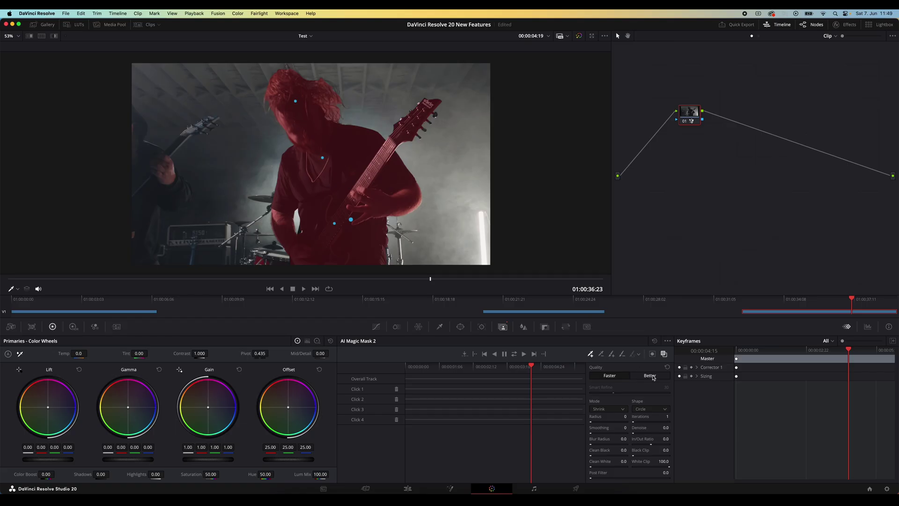
pyautogui.click(650, 376)
pyautogui.click(514, 354)
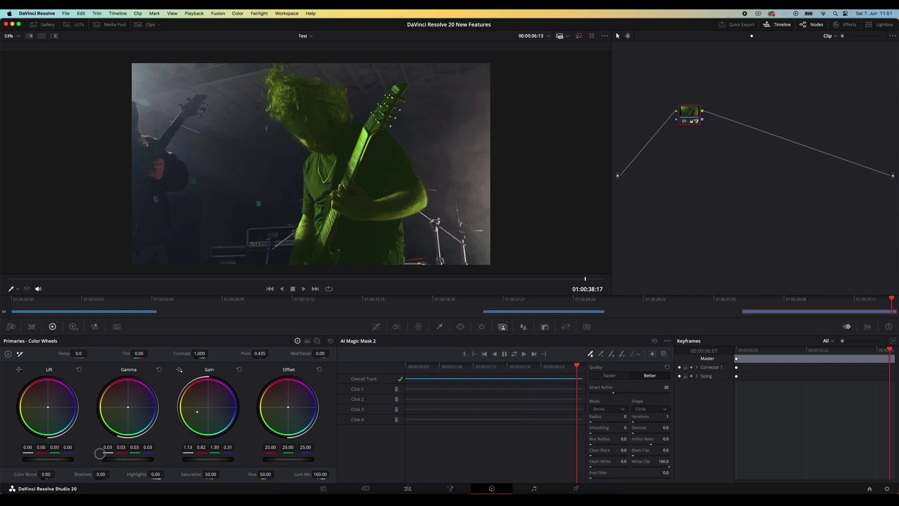
pyautogui.press('space')
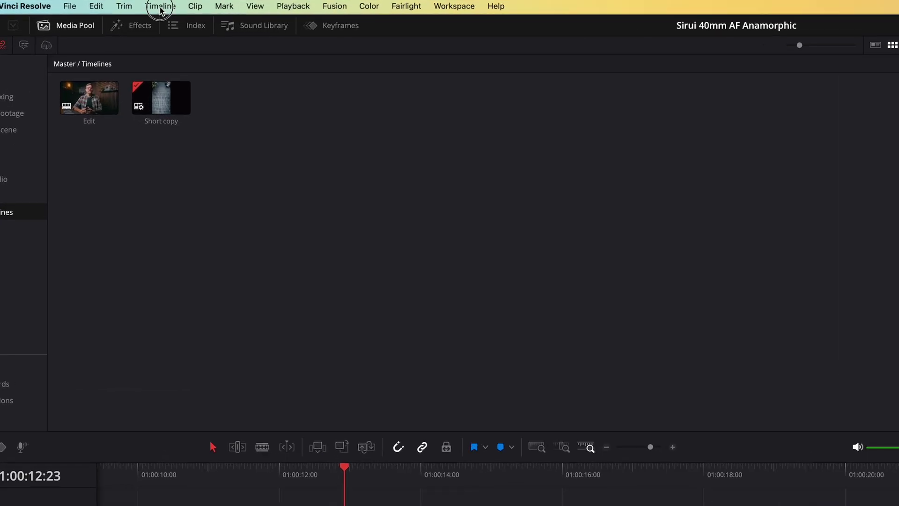
# Create subtitles from the timeline audio with AI Tools, then play back to check the captions
pyautogui.click(159, 7)
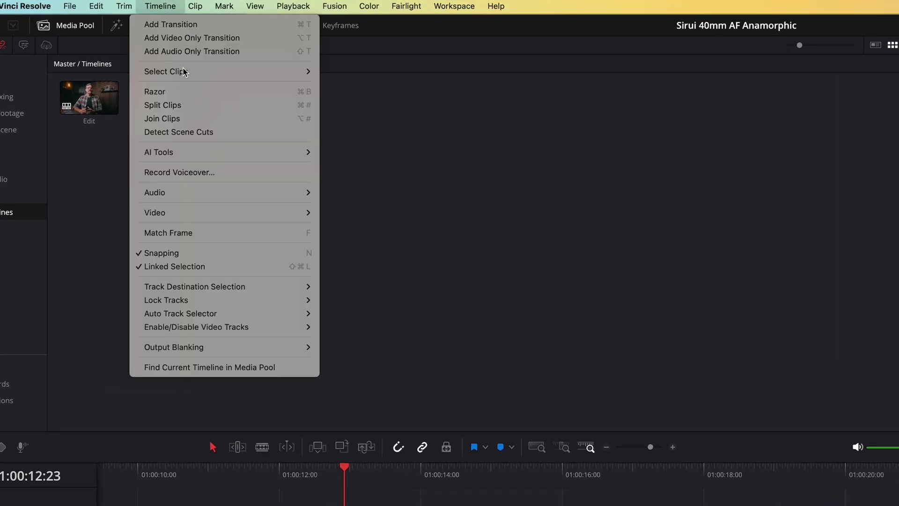
pyautogui.moveTo(190, 154)
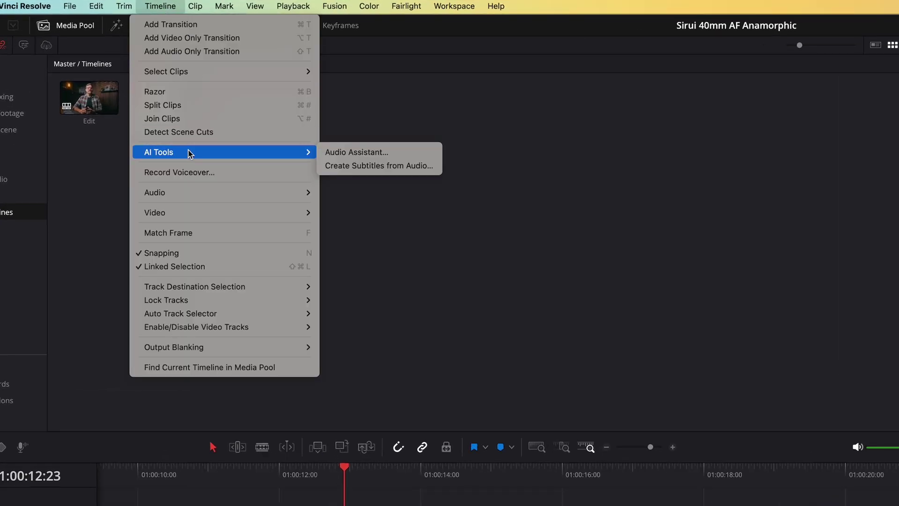
pyautogui.click(383, 167)
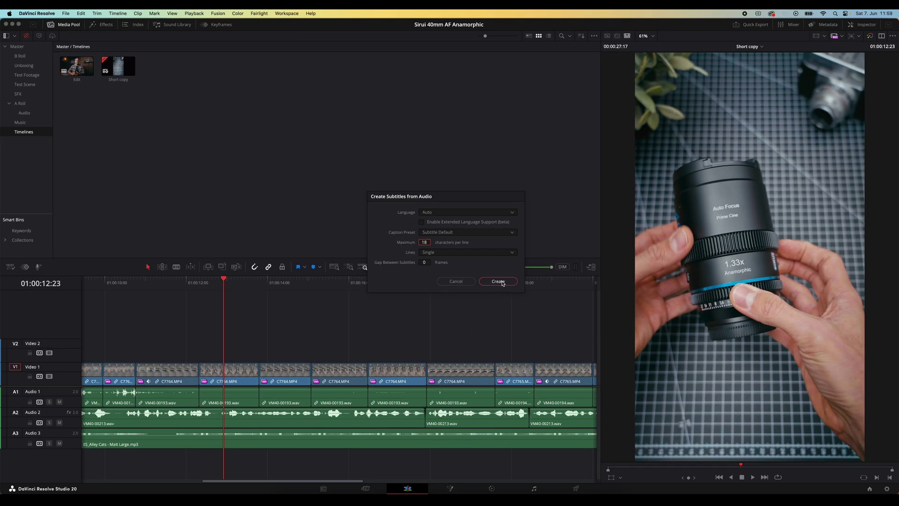
pyautogui.click(498, 281)
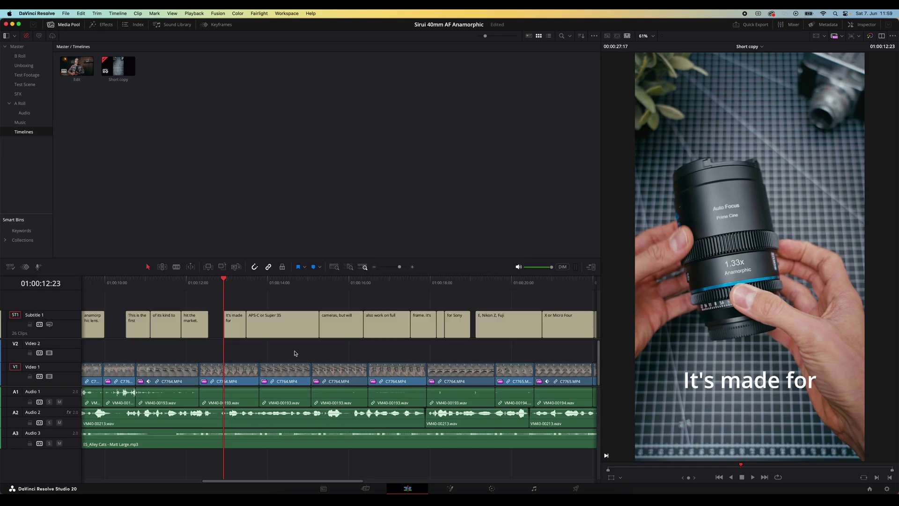
pyautogui.press('space')
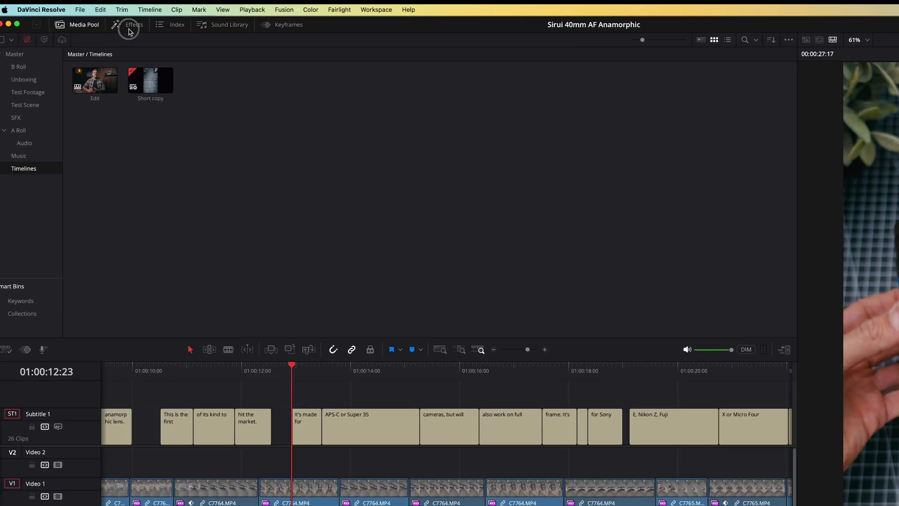
# Drag the Word Highlight title from Toolbox > Titles onto the Subtitle 1 track
pyautogui.click(131, 32)
pyautogui.click(417, 92)
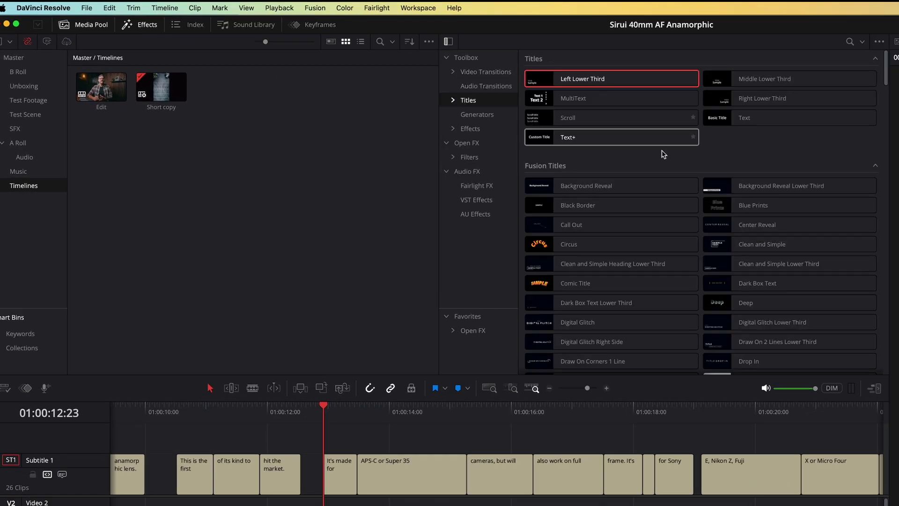
pyautogui.scroll(-10, 656, 211)
pyautogui.scroll(-5, 730, 231)
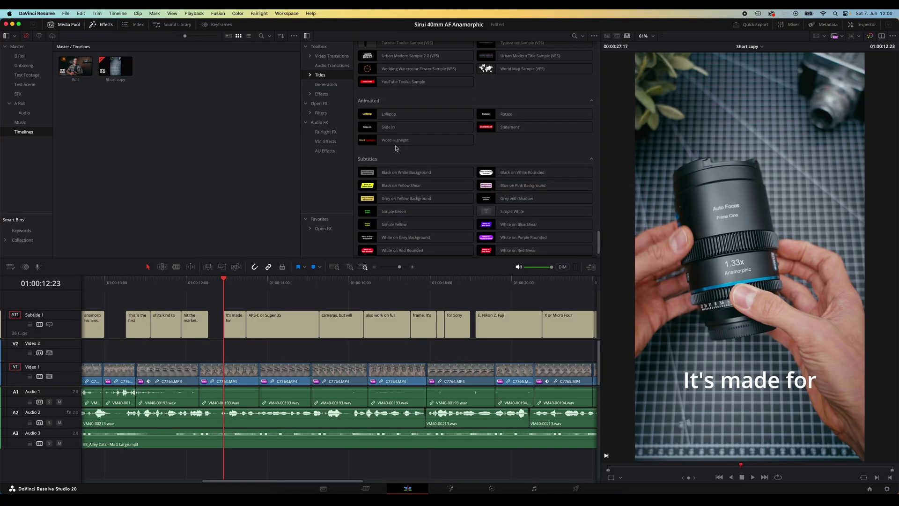
pyautogui.click(399, 144)
pyautogui.moveTo(408, 142); pyautogui.dragTo(68, 332)
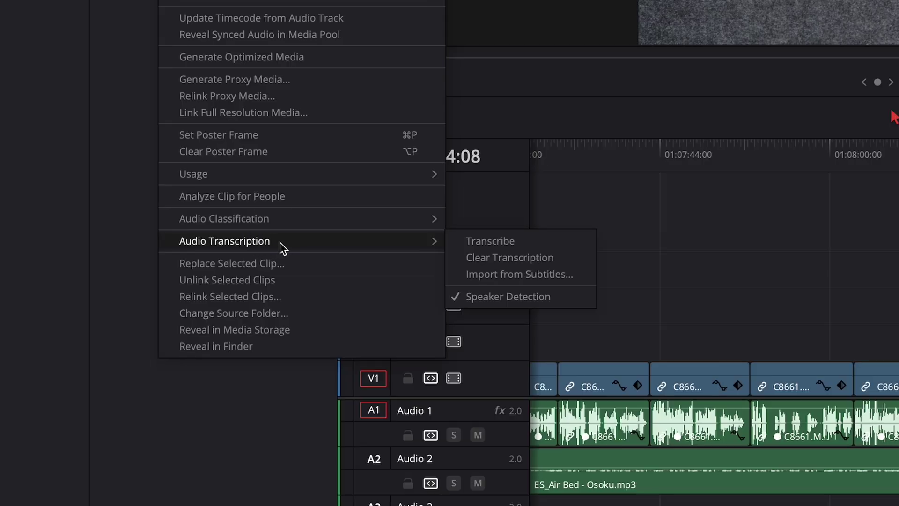
# Transcribe C8657.MP4's audio and jump to the 105 millimeter line in the transcript
pyautogui.click(498, 241)
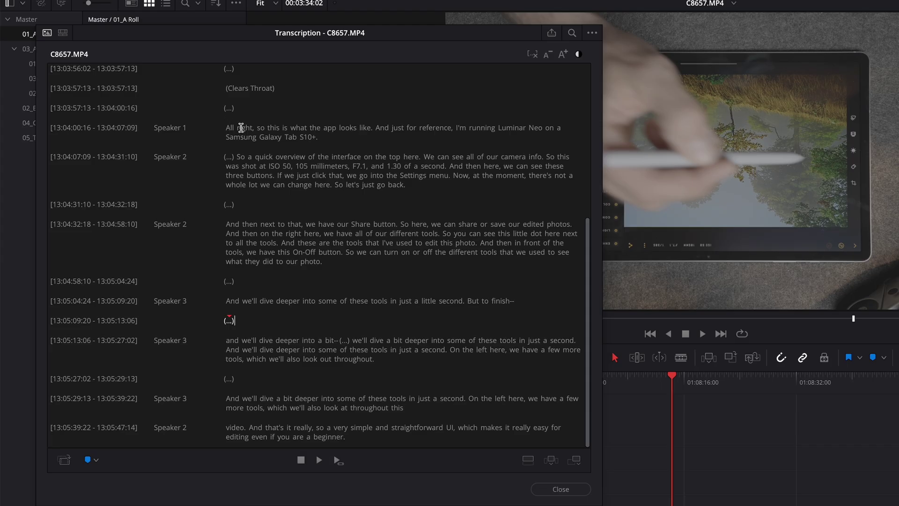
pyautogui.scroll(5, 241, 131)
pyautogui.click(236, 224)
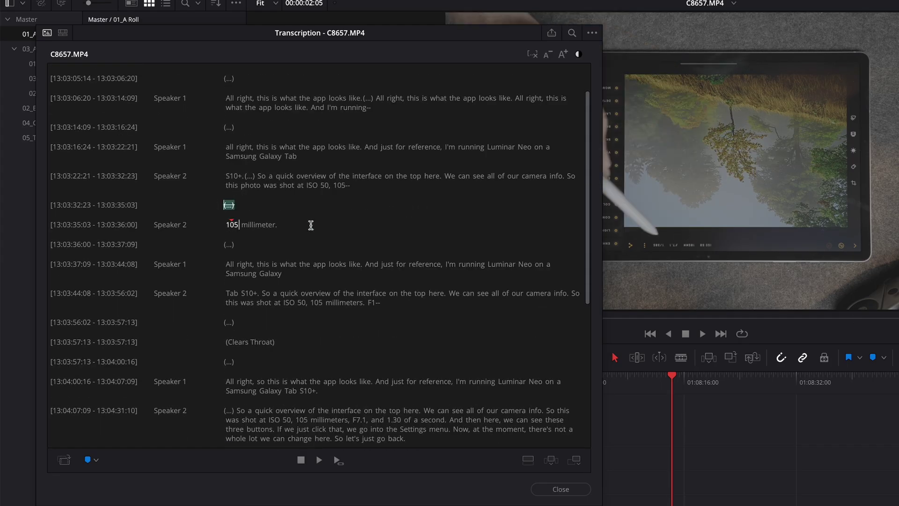
pyautogui.scroll(-3, 310, 225)
# Strike out the repeated Speaker 2 and Speaker 1 segments, pauses and throat-clearing
pyautogui.moveTo(224, 205); pyautogui.dragTo(386, 223)
pyautogui.press('Delete')
pyautogui.moveTo(224, 294); pyautogui.dragTo(351, 301)
pyautogui.press('Delete')
pyautogui.moveTo(234, 275); pyautogui.dragTo(224, 232)
pyautogui.press('Delete')
pyautogui.scroll(-5, 306, 280)
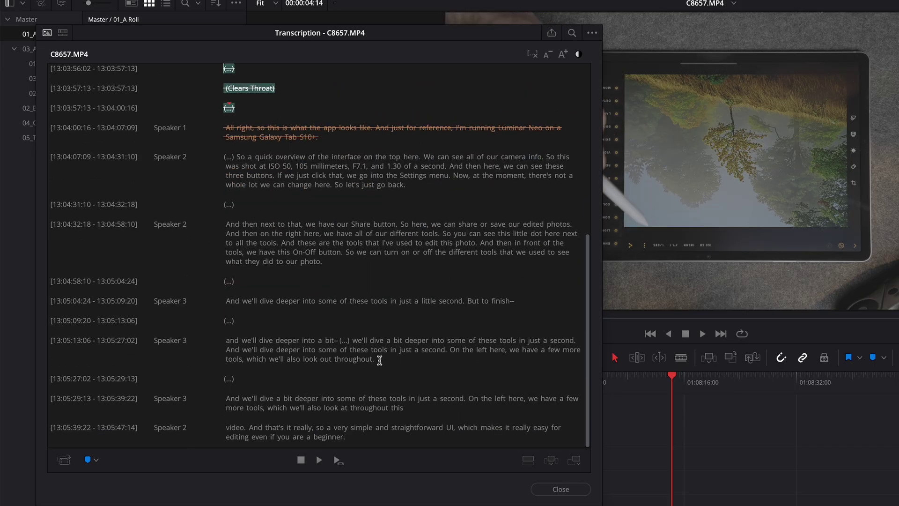
pyautogui.moveTo(392, 358); pyautogui.dragTo(225, 338)
pyautogui.scroll(9, 324, 372)
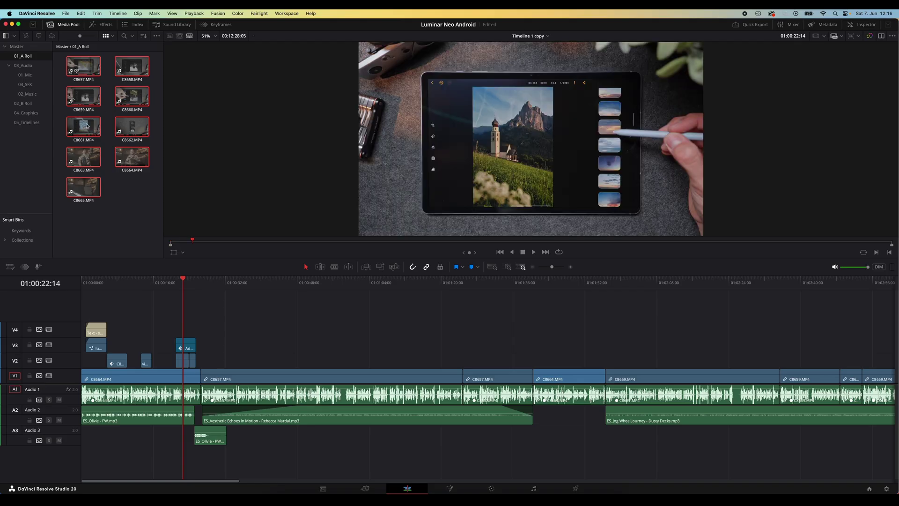
# Create an IntelliScript timeline from the selected clips using the script file in the Luminar Neo Android folder
pyautogui.rightClick(82, 129)
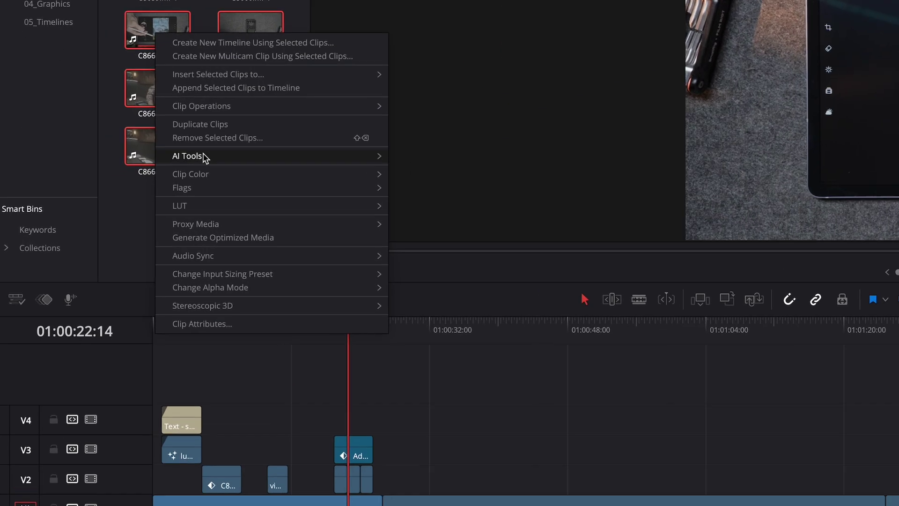
pyautogui.moveTo(109, 193)
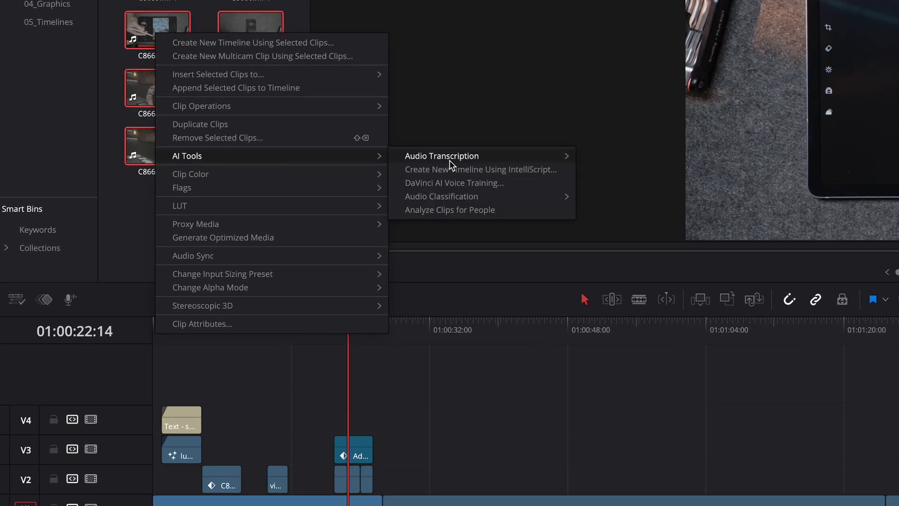
pyautogui.click(512, 171)
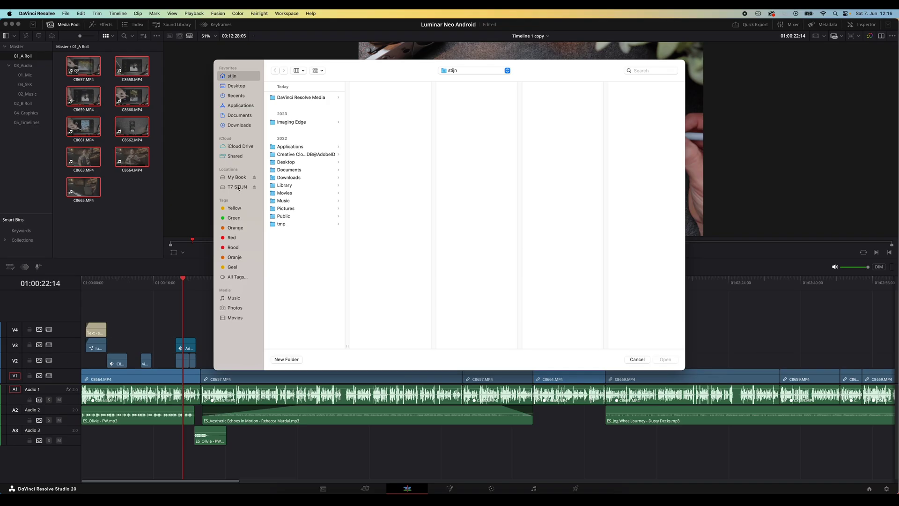
pyautogui.click(238, 187)
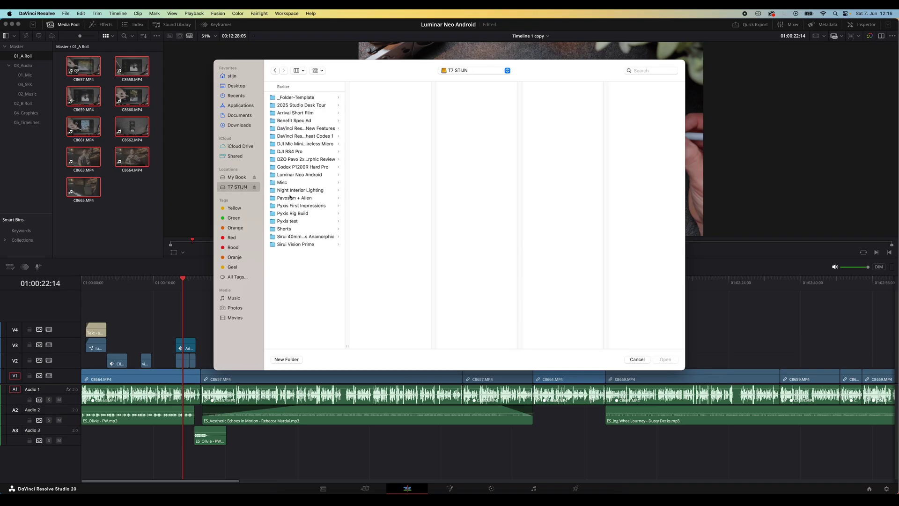
pyautogui.click(311, 176)
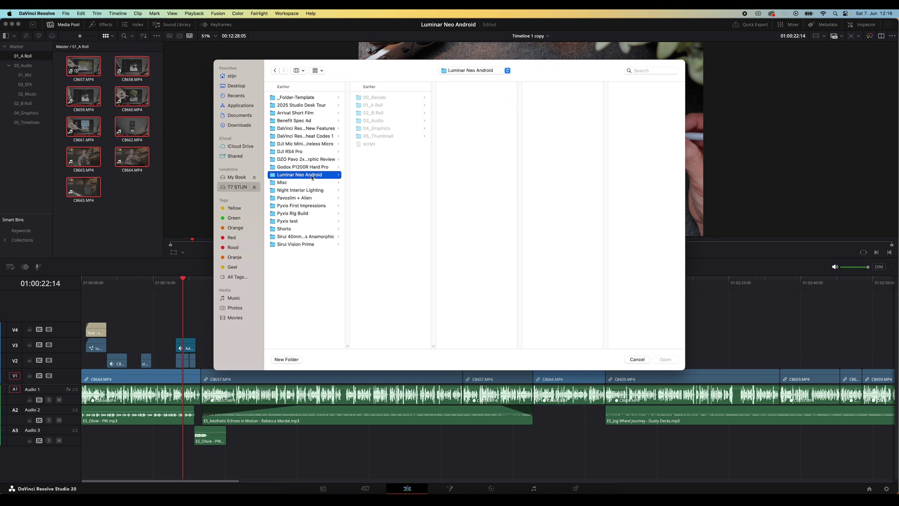
pyautogui.click(369, 145)
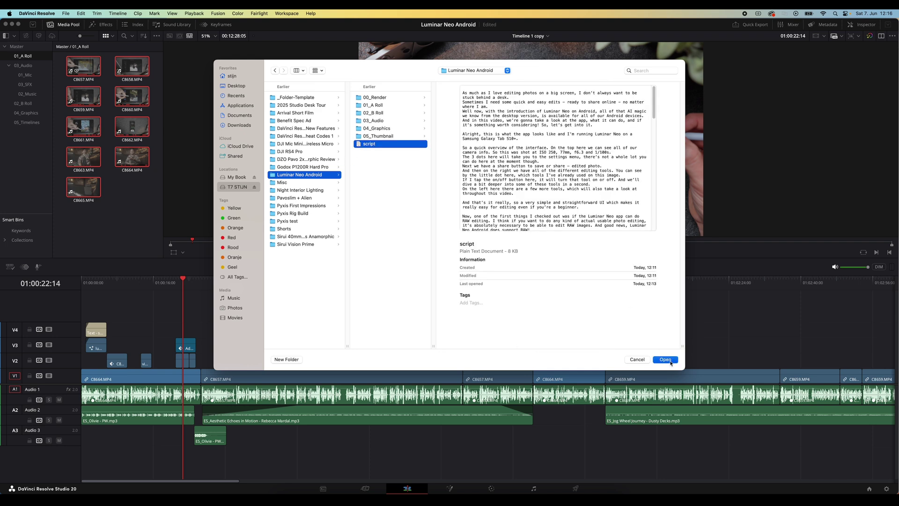
pyautogui.click(665, 360)
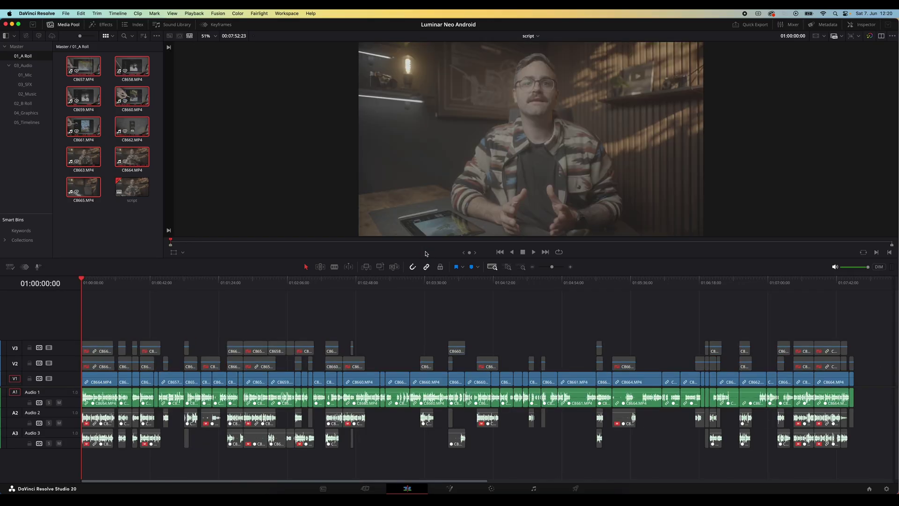
# Move the alternate take from V3 down to V2 and extend a V1 clip by trimming its end
pyautogui.moveTo(165, 287); pyautogui.dragTo(232, 287)
pyautogui.moveTo(235, 351); pyautogui.dragTo(237, 361)
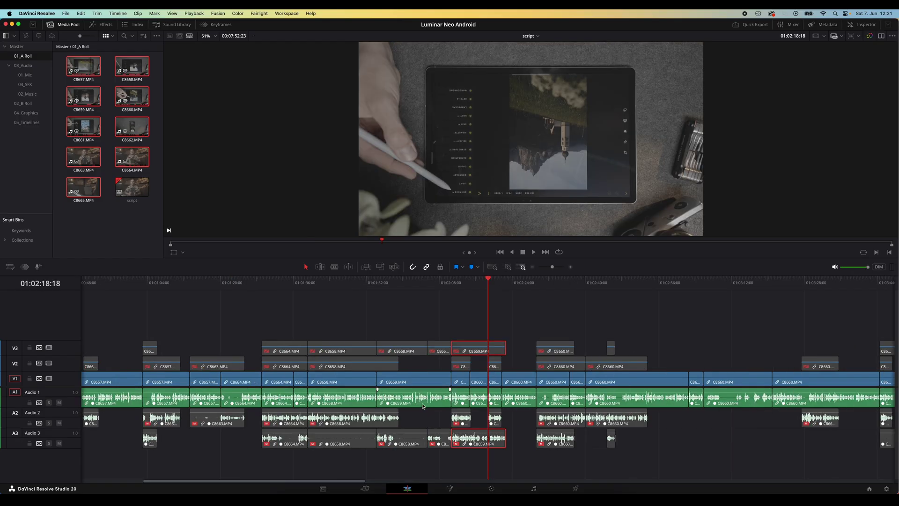
pyautogui.hscroll(5, 379, 384)
pyautogui.moveTo(360, 377); pyautogui.dragTo(364, 378)
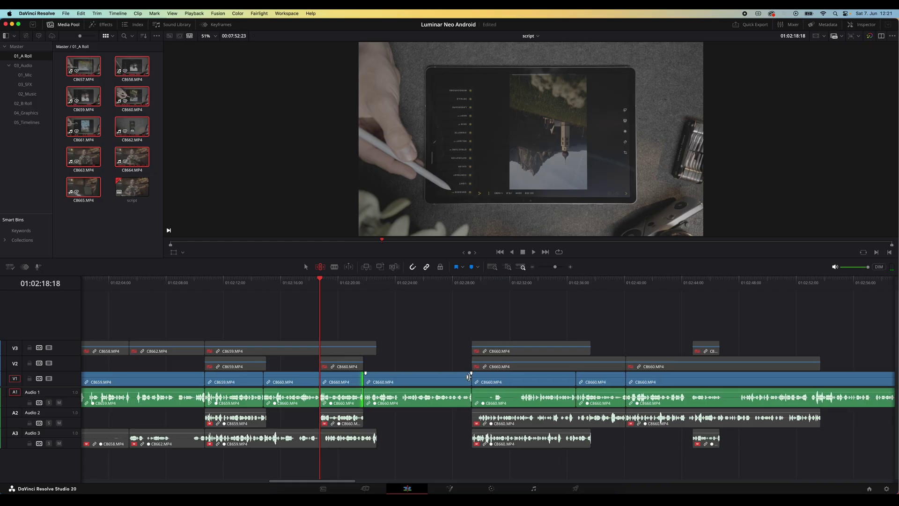
pyautogui.moveTo(468, 377); pyautogui.dragTo(474, 377)
pyautogui.hscroll(5, 476, 379)
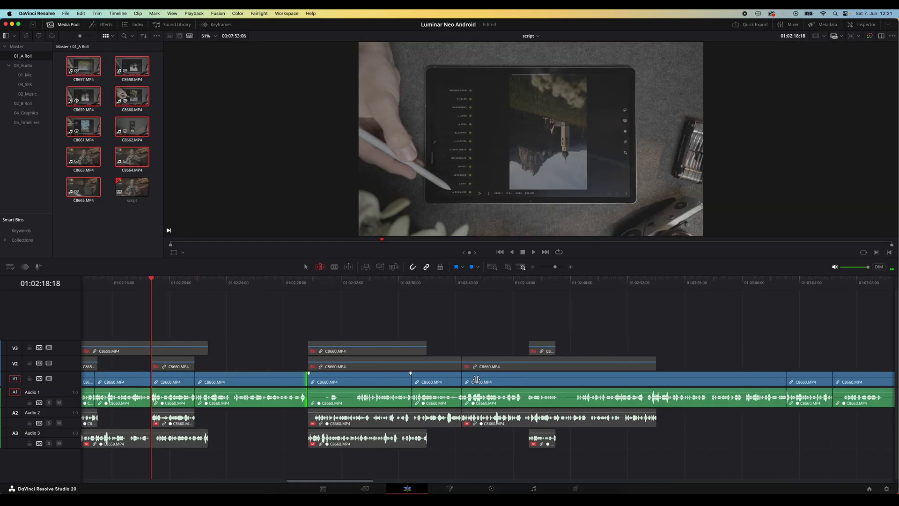
pyautogui.hscroll(5, 476, 379)
pyautogui.scroll(-8, 476, 379)
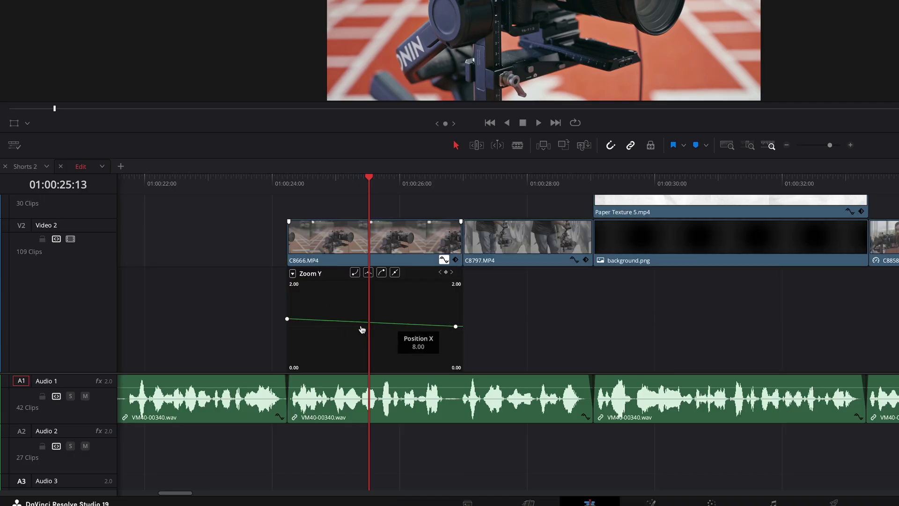
# Display the Position X curve, make its right keyframe linear and ease the left one
pyautogui.click(293, 273)
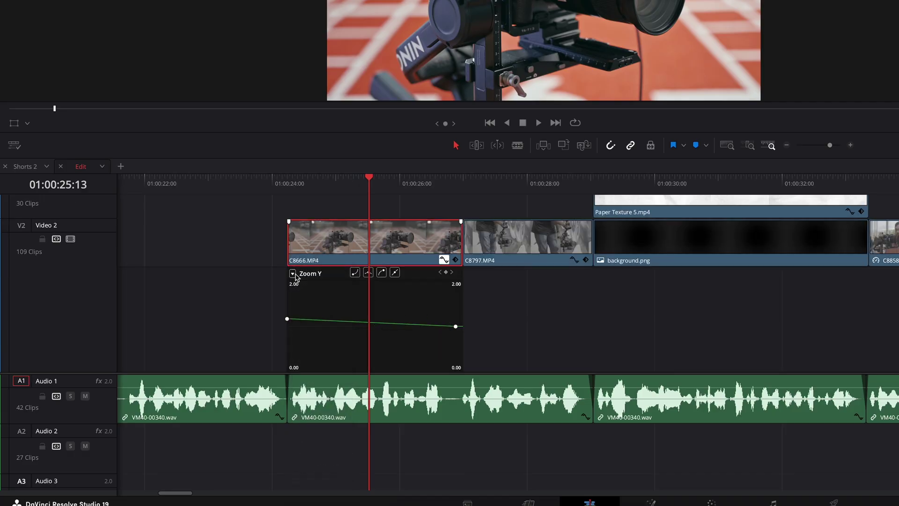
pyautogui.click(295, 276)
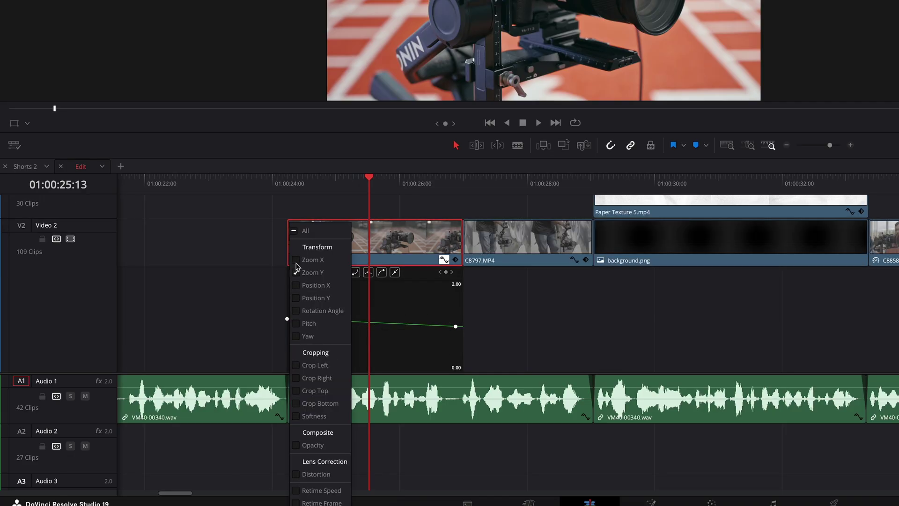
pyautogui.click(296, 285)
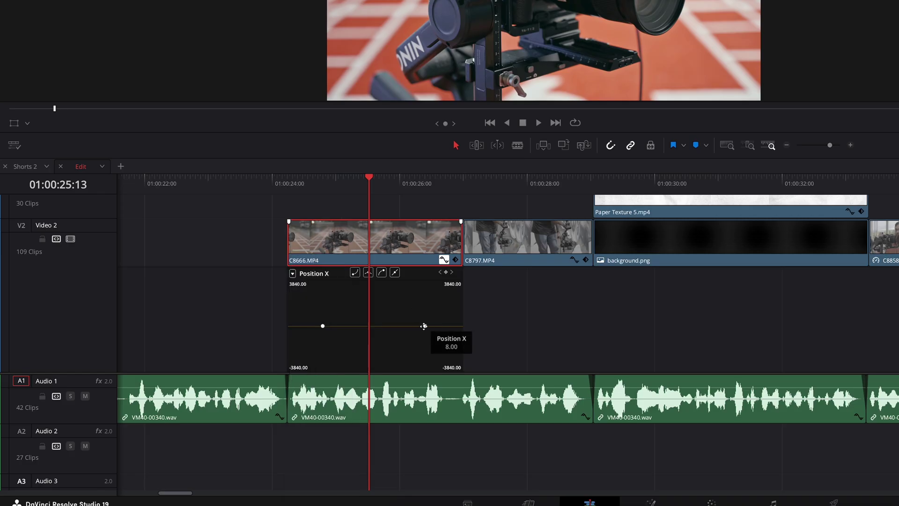
pyautogui.click(425, 325)
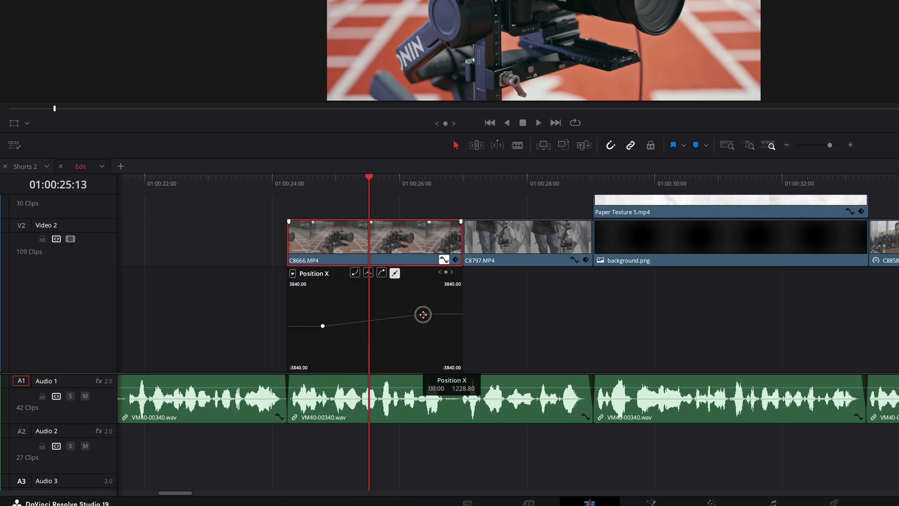
pyautogui.click(322, 325)
pyautogui.click(368, 274)
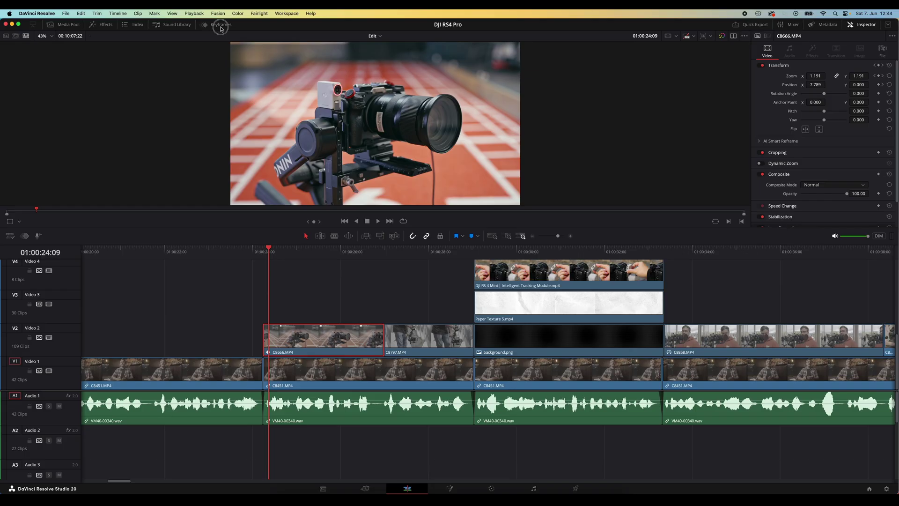
# Show only keyframed parameters in the Keyframes panel, then bring up the Effects library
pyautogui.click(386, 29)
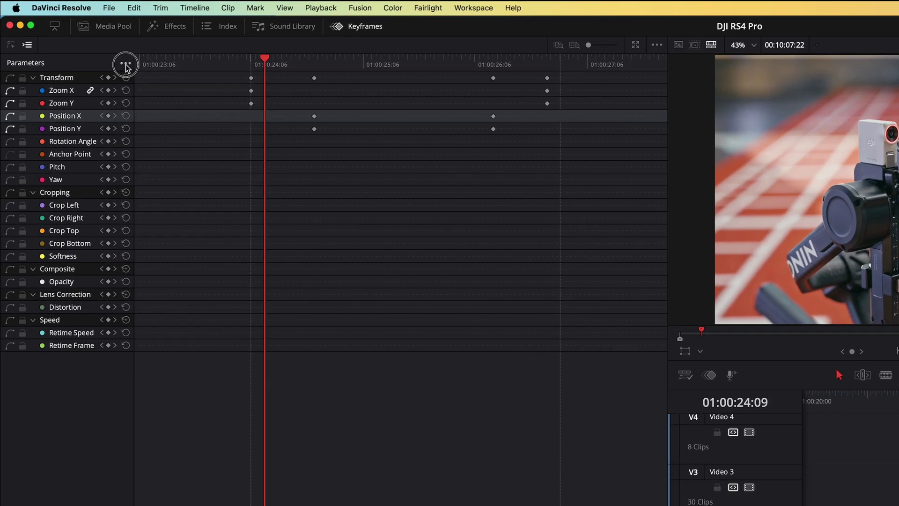
pyautogui.click(75, 47)
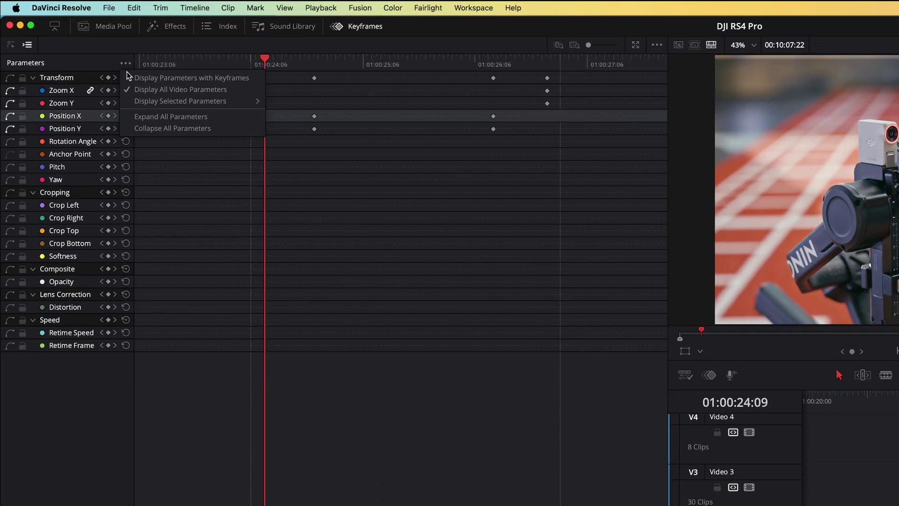
pyautogui.click(184, 80)
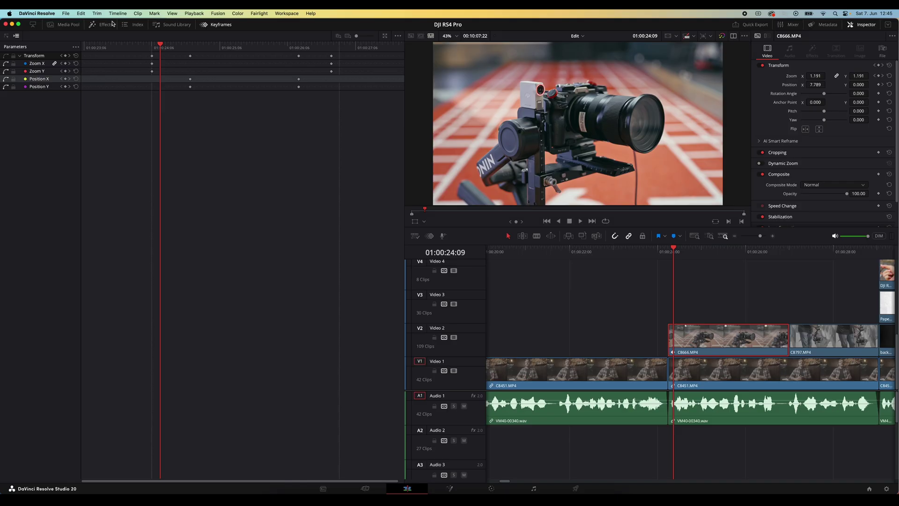
pyautogui.click(175, 28)
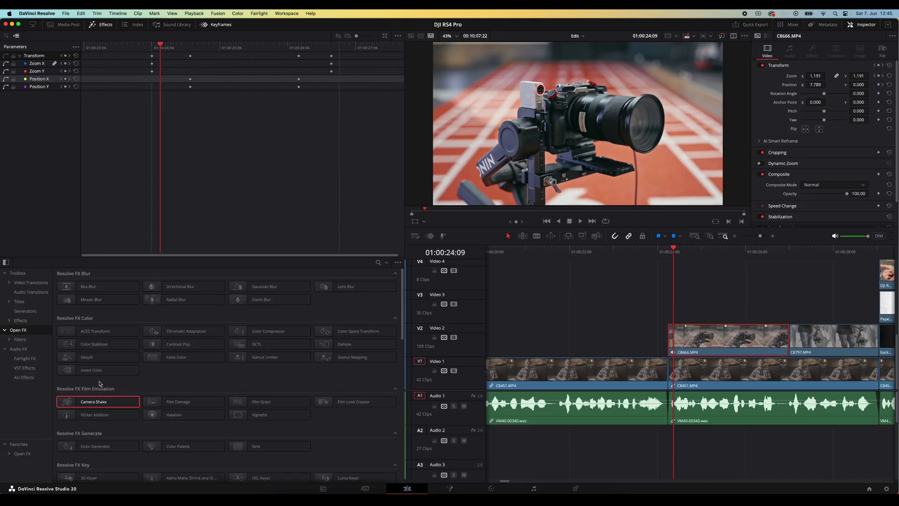
# Apply Camera Shake to the V2 clip C8666.MP4 and keyframe its Motion Scale
pyautogui.moveTo(94, 404); pyautogui.dragTo(697, 336)
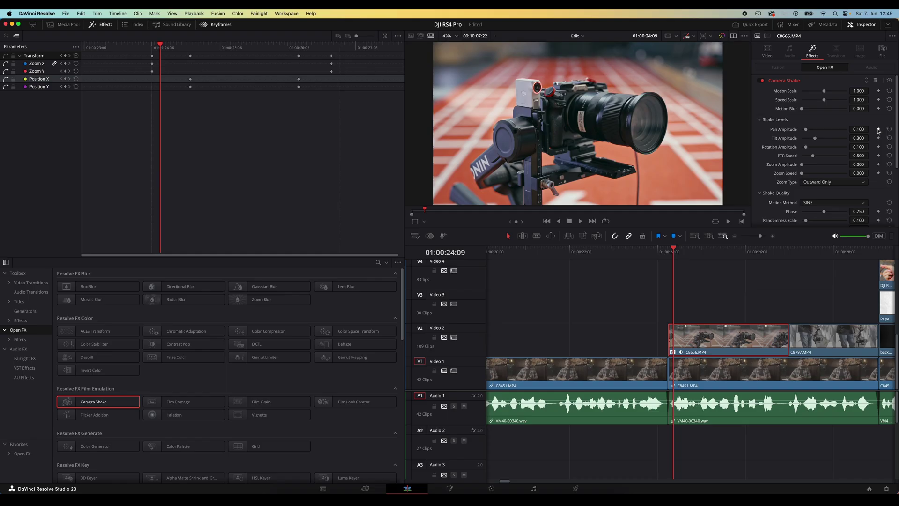
pyautogui.click(879, 91)
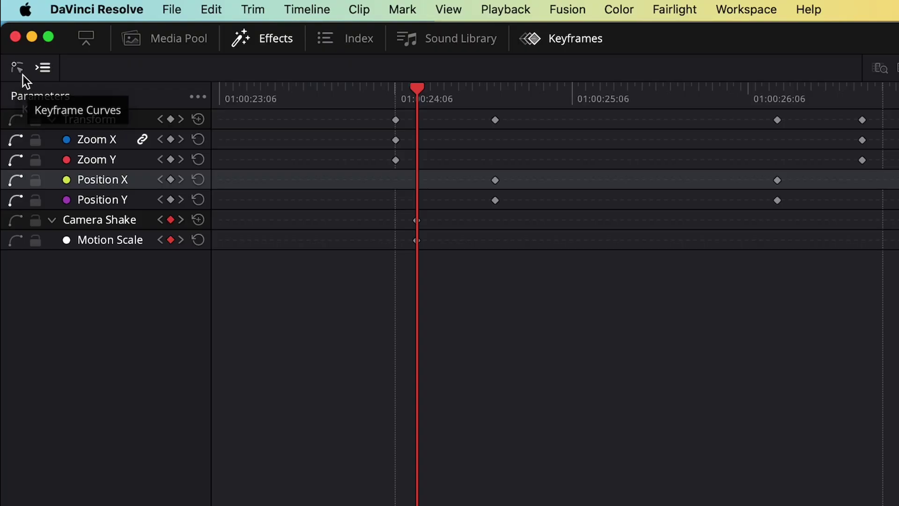
# In curve view, shift the Position X keyframe later and ease all six keyframes in and out
pyautogui.click(21, 74)
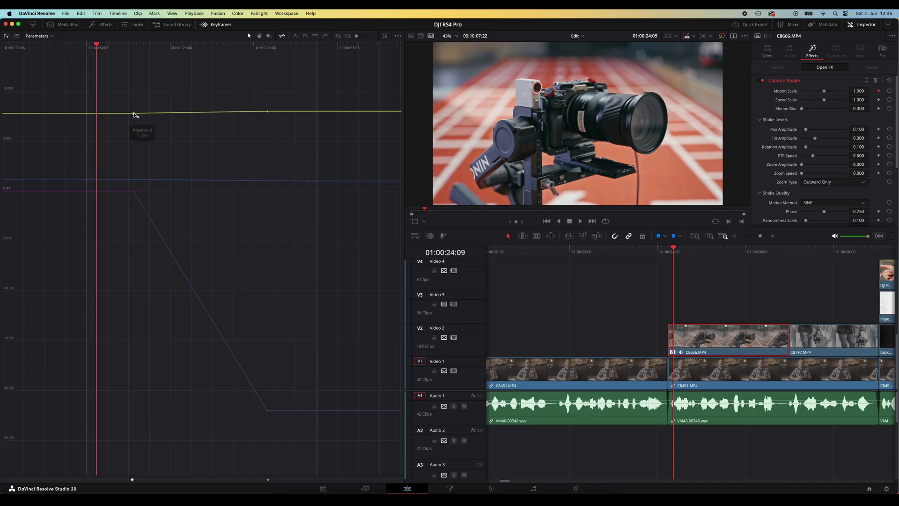
pyautogui.moveTo(134, 113)
pyautogui.mouseDown()
pyautogui.moveTo(154, 115)
pyautogui.moveTo(141, 109)
pyautogui.moveTo(146, 91)
pyautogui.moveTo(145, 113)
pyautogui.moveTo(174, 123)
pyautogui.moveTo(139, 120)
pyautogui.moveTo(139, 100)
pyautogui.mouseUp()
pyautogui.moveTo(82, 91); pyautogui.dragTo(338, 444)
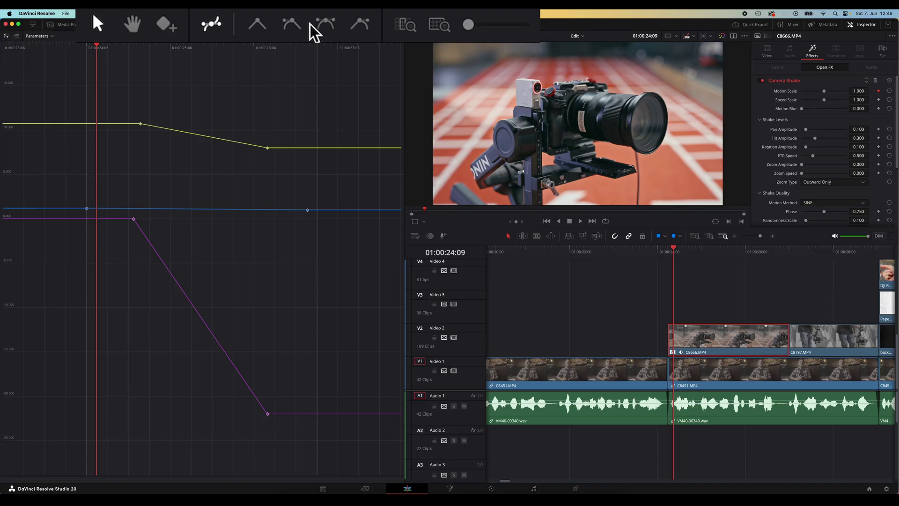
pyautogui.click(315, 36)
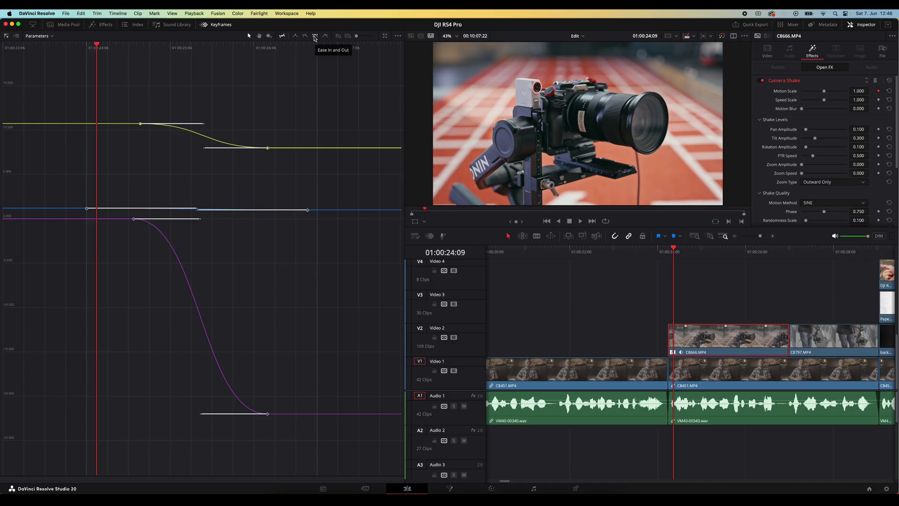
pyautogui.click(429, 235)
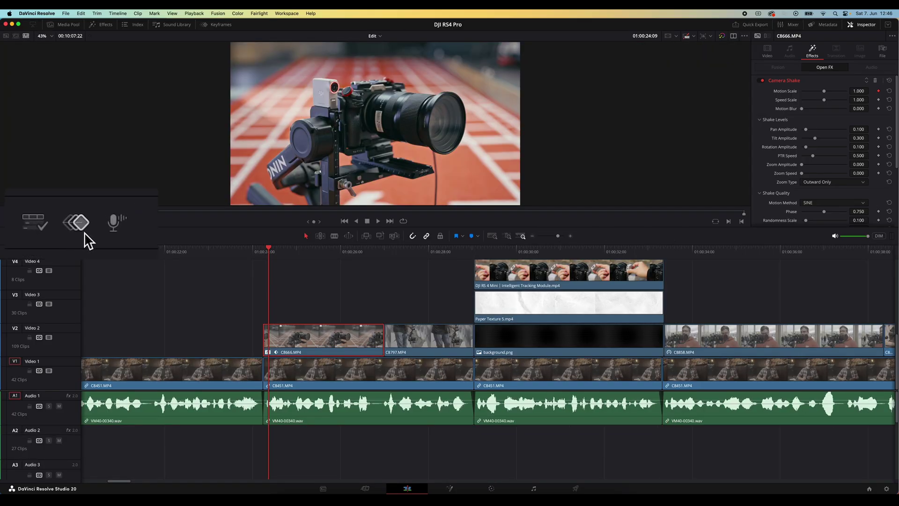
# Show C8666.MP4's keyframe tracks, enlarge the panel, and move the keyframes back to the clip start
pyautogui.click(26, 237)
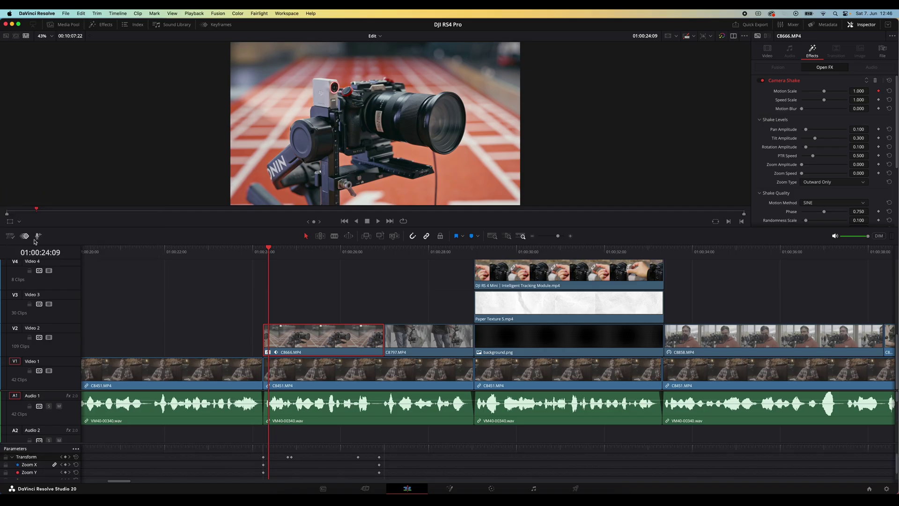
pyautogui.moveTo(155, 442); pyautogui.dragTo(181, 355)
pyautogui.moveTo(263, 387); pyautogui.dragTo(265, 387)
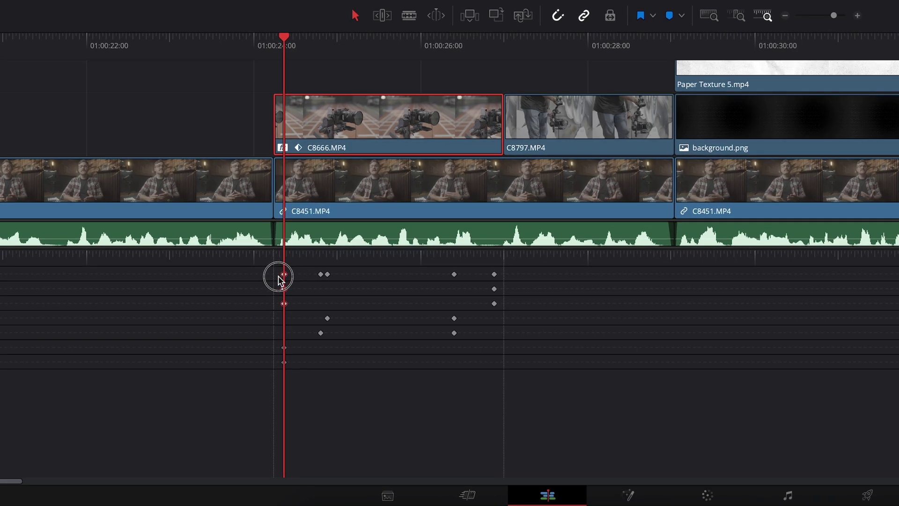
pyautogui.moveTo(278, 276); pyautogui.dragTo(277, 281)
pyautogui.click(328, 317)
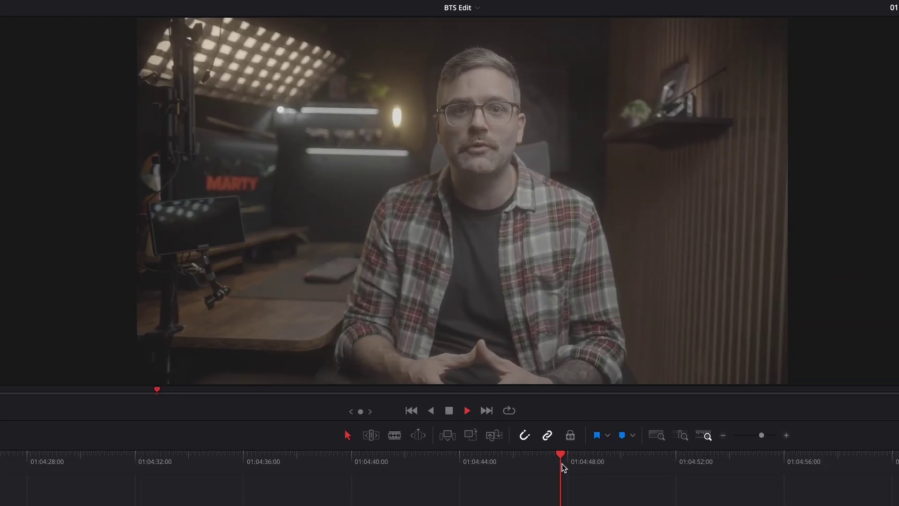
# Play back the BTS Edit talking-head timeline
pyautogui.press('space')
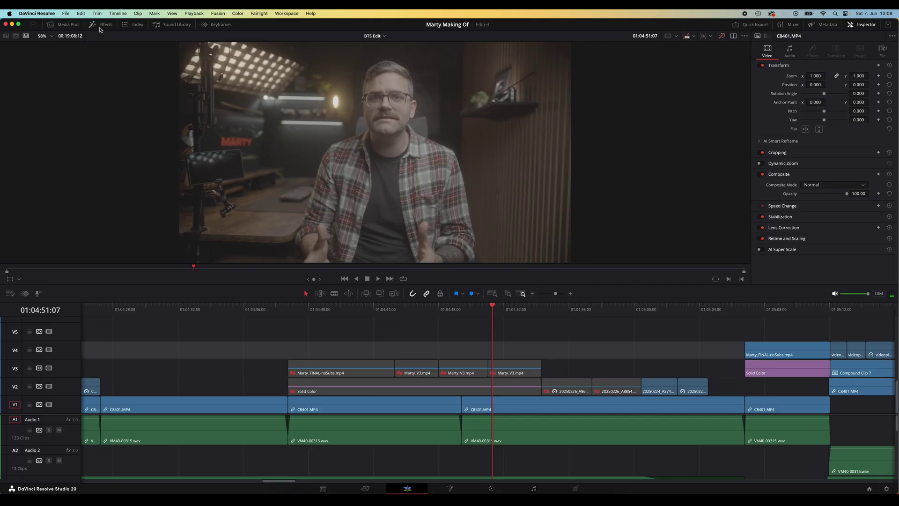
# Drop Smooth Cut from Video Transitions onto the Video 1 jump cut at the playhead and inspect it
pyautogui.click(101, 24)
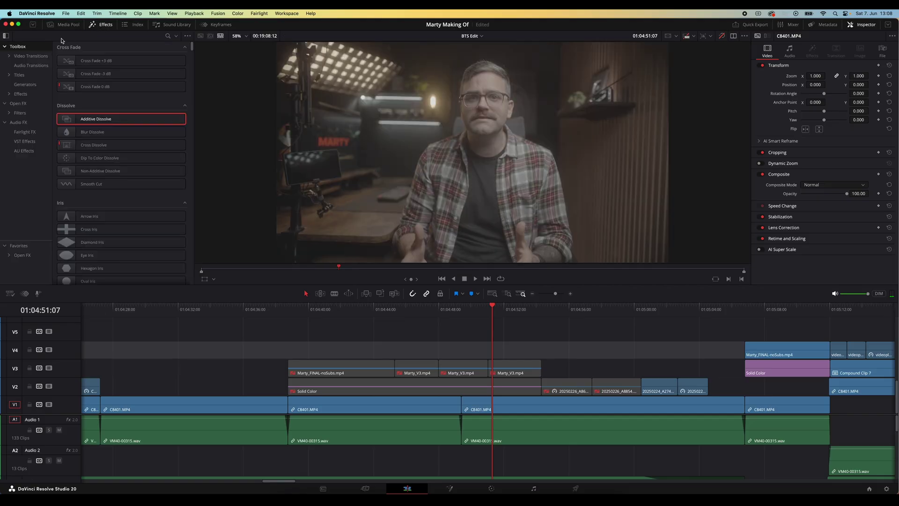
pyautogui.click(32, 58)
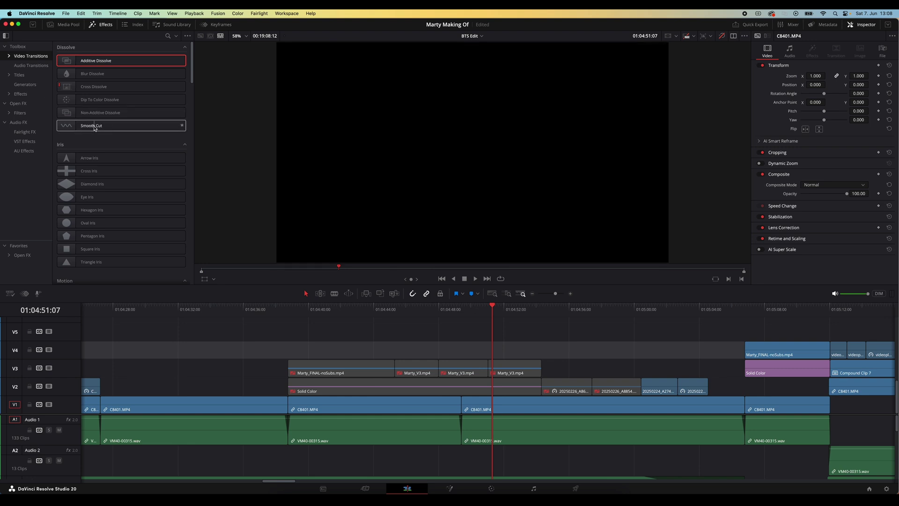
pyautogui.moveTo(93, 127); pyautogui.dragTo(457, 403)
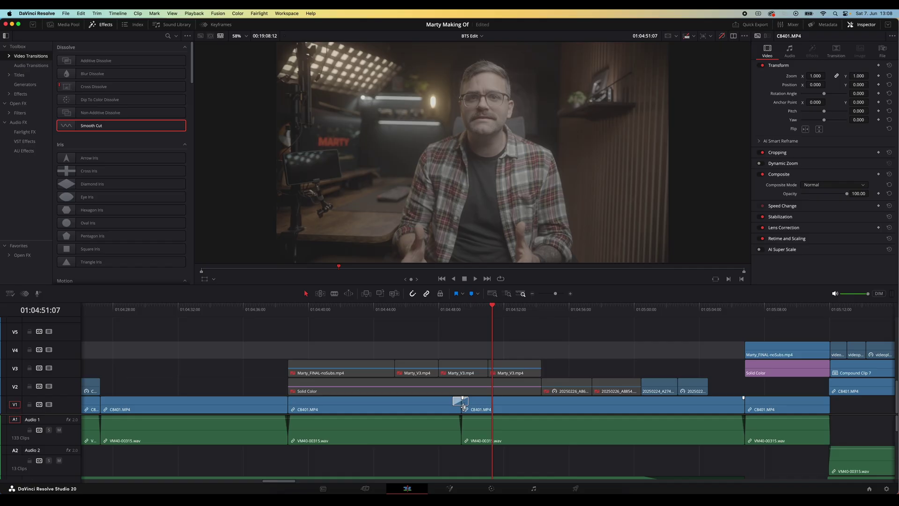
pyautogui.click(456, 330)
pyautogui.scroll(3, 442, 356)
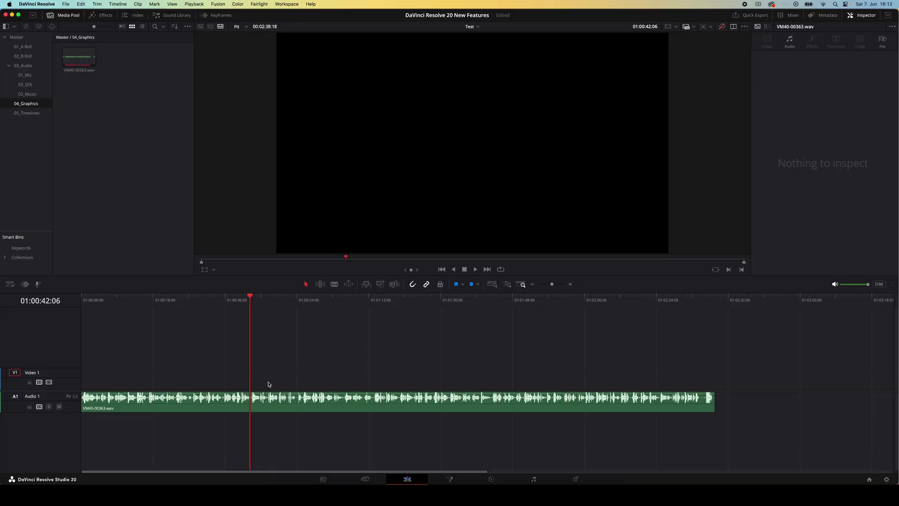
pyautogui.click(436, 300)
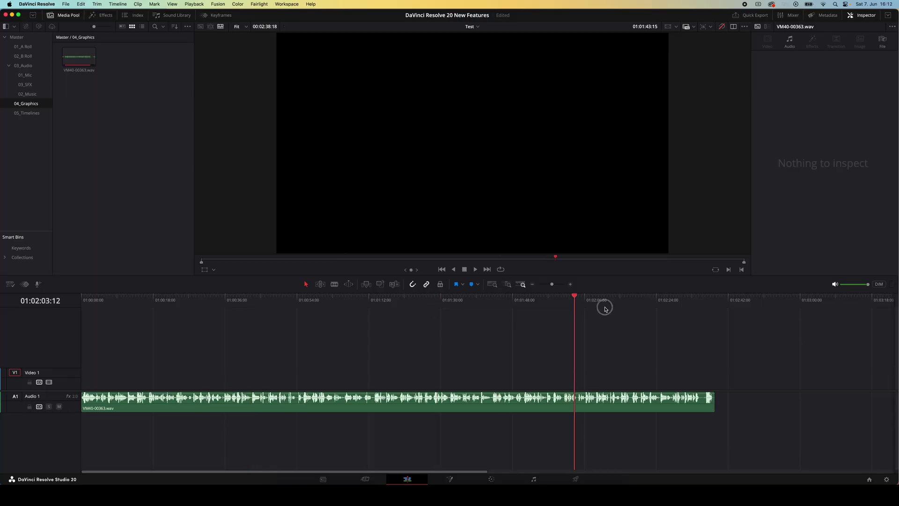
pyautogui.moveTo(623, 308); pyautogui.dragTo(715, 300)
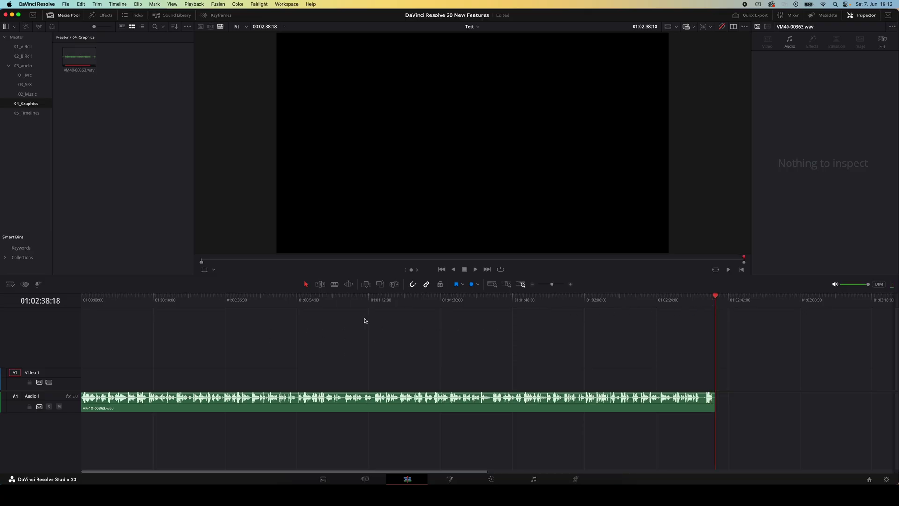
pyautogui.click(376, 300)
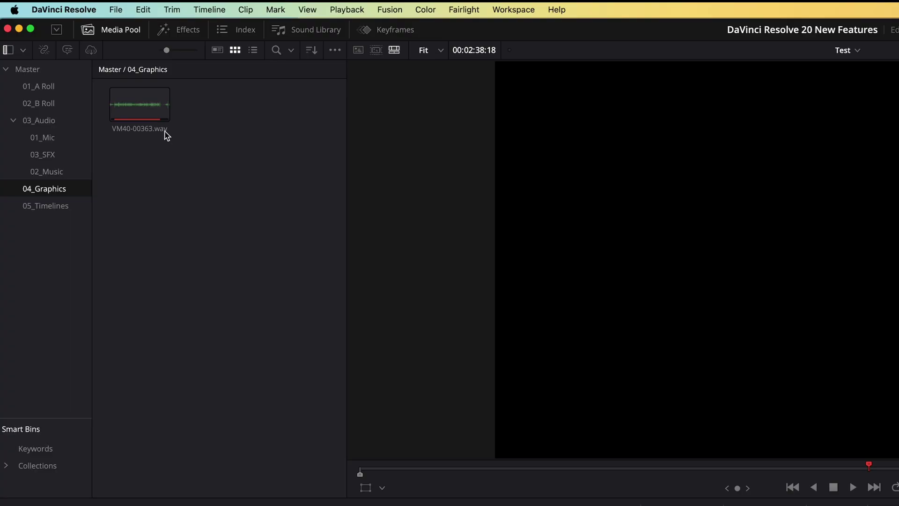
# Launch AI Voice Training on VM40-00363.wav, accept the rights notice, and name the model Preset01
pyautogui.click(148, 113)
pyautogui.rightClick(147, 113)
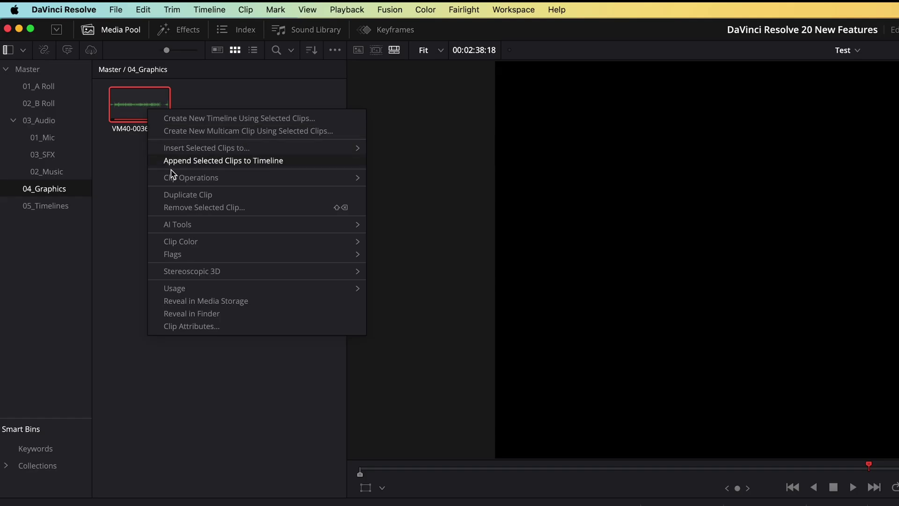
pyautogui.moveTo(224, 226)
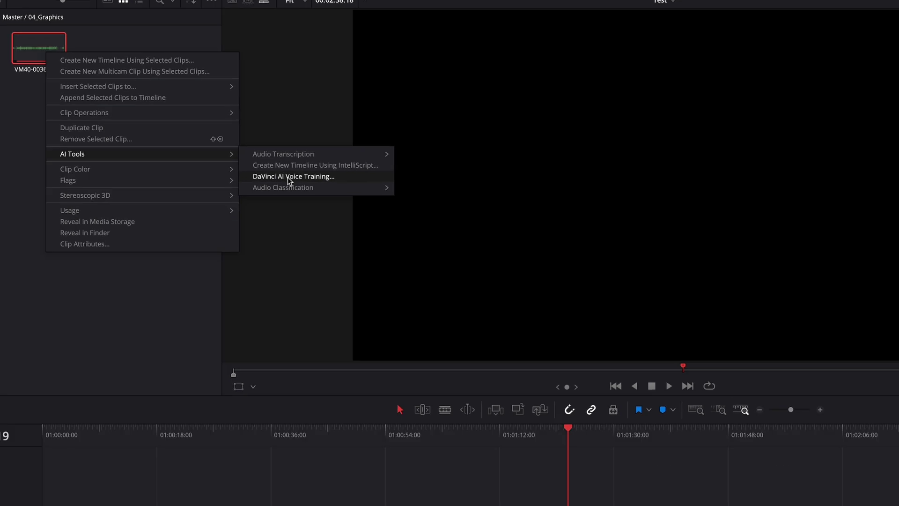
pyautogui.click(288, 177)
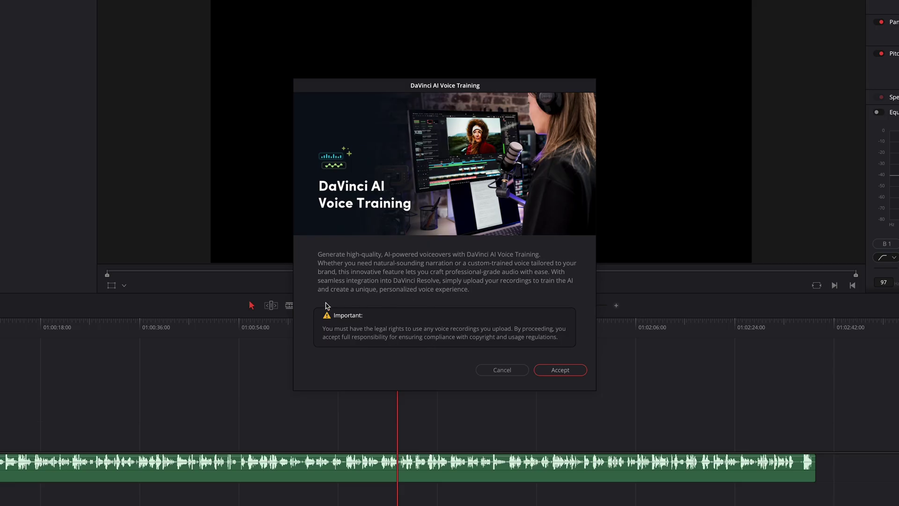
pyautogui.press('Return')
pyautogui.write('Preset')
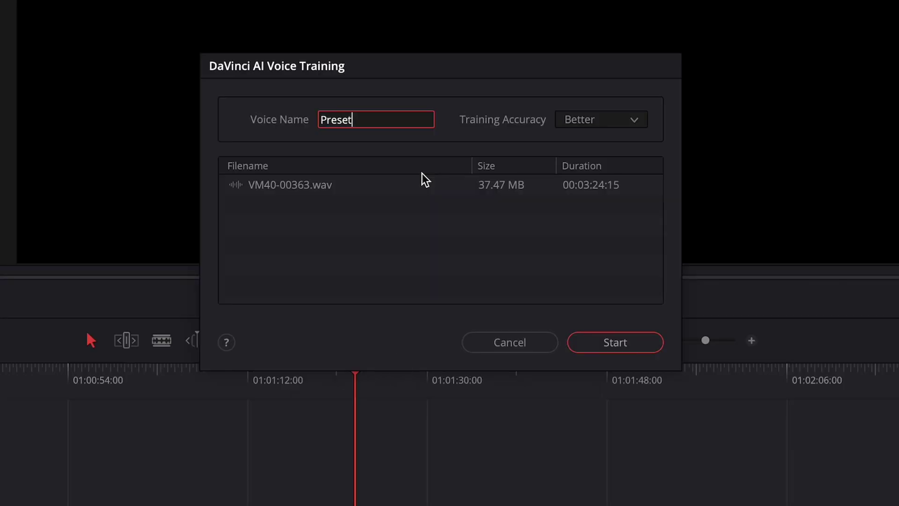
pyautogui.write('01')
# Train Preset01 at Better accuracy, then move the playhead to 01:01:02:11 and check training status
pyautogui.click(586, 124)
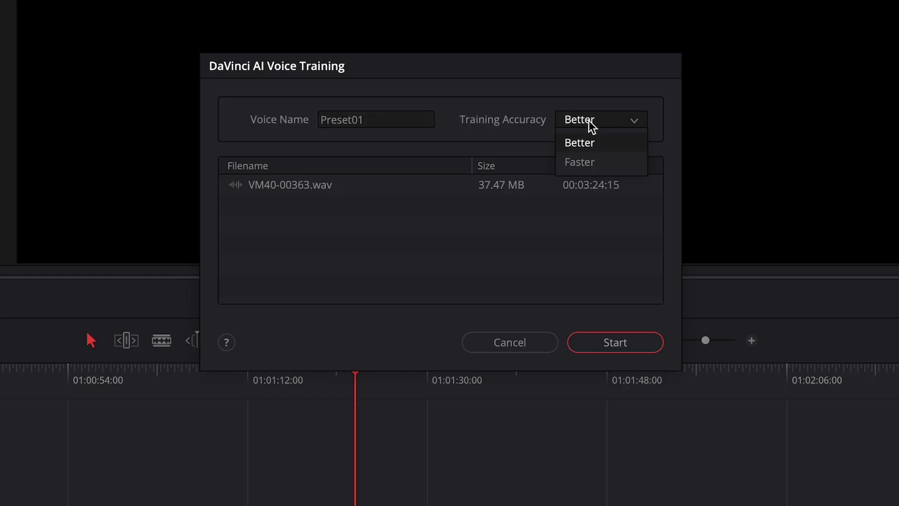
pyautogui.click(584, 148)
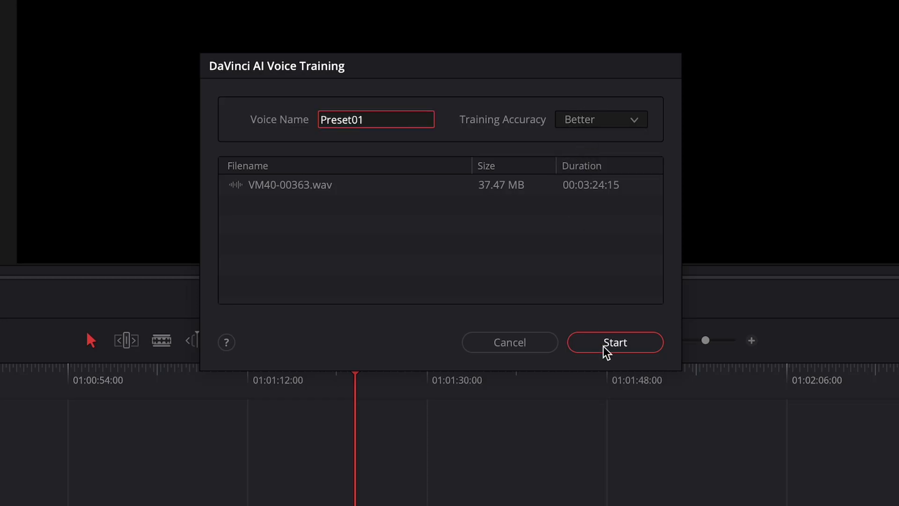
pyautogui.click(606, 346)
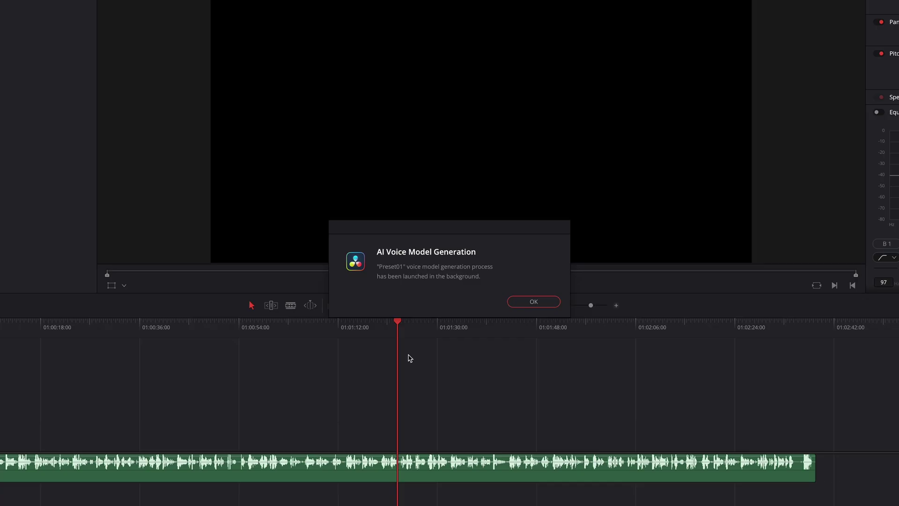
pyautogui.press('Return')
pyautogui.moveTo(252, 330); pyautogui.dragTo(286, 330)
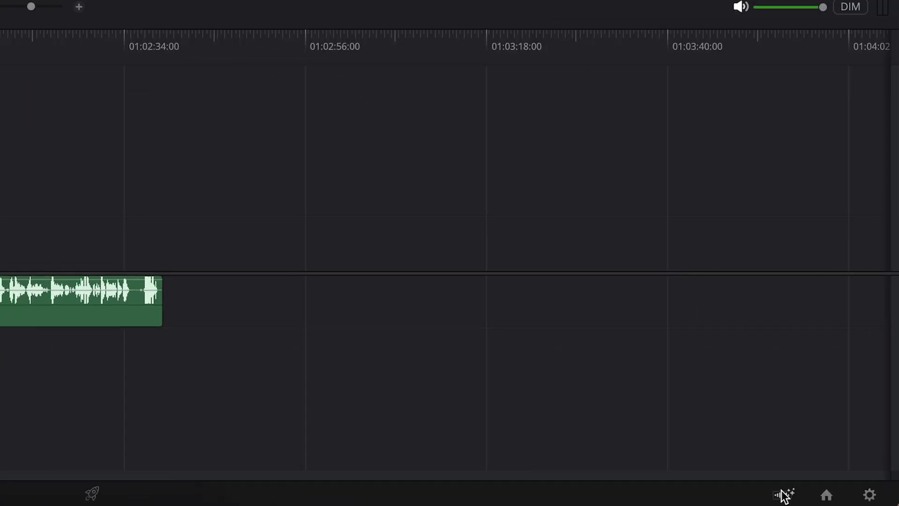
pyautogui.click(785, 496)
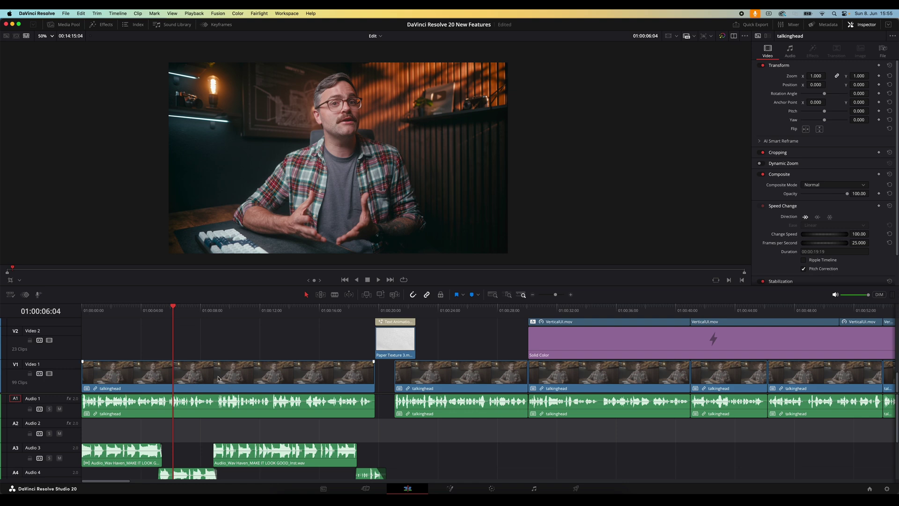
# Voice-convert the first talkinghead clip using the Preset01 model and render it in place
pyautogui.rightClick(272, 401)
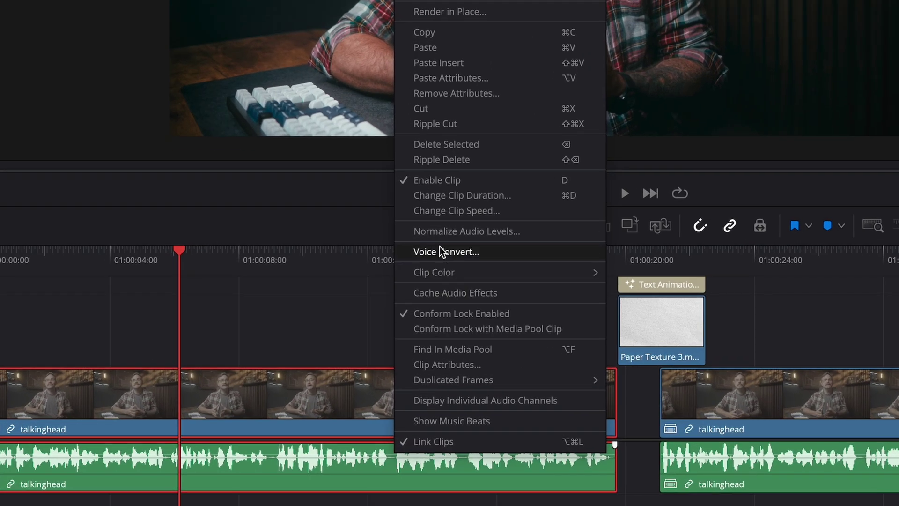
pyautogui.click(479, 252)
pyautogui.click(408, 213)
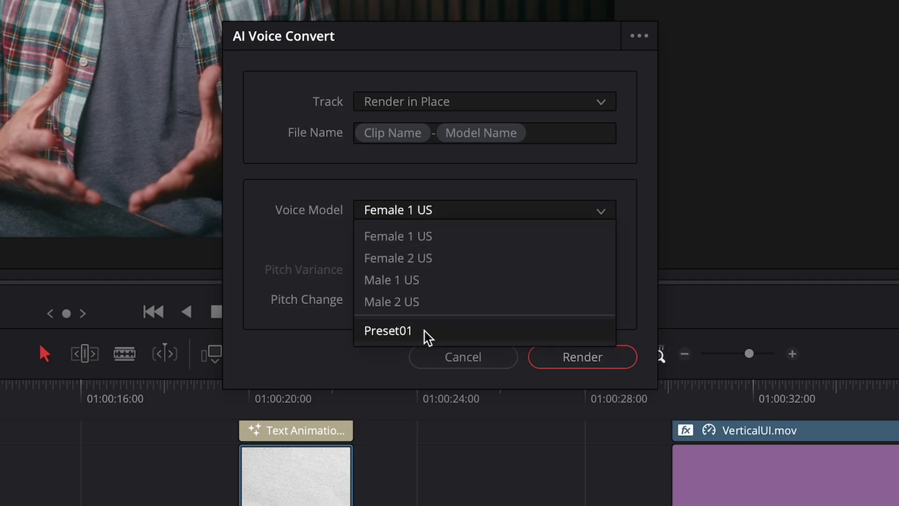
pyautogui.click(418, 334)
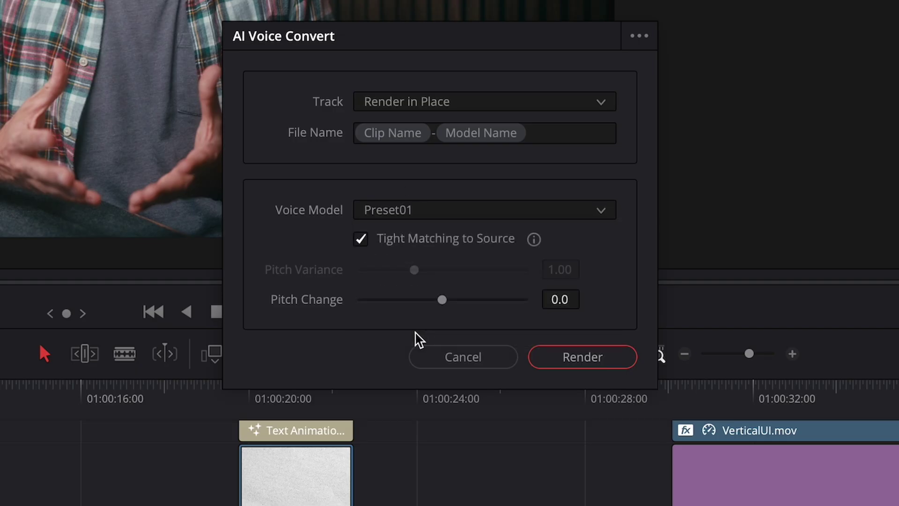
pyautogui.click(583, 361)
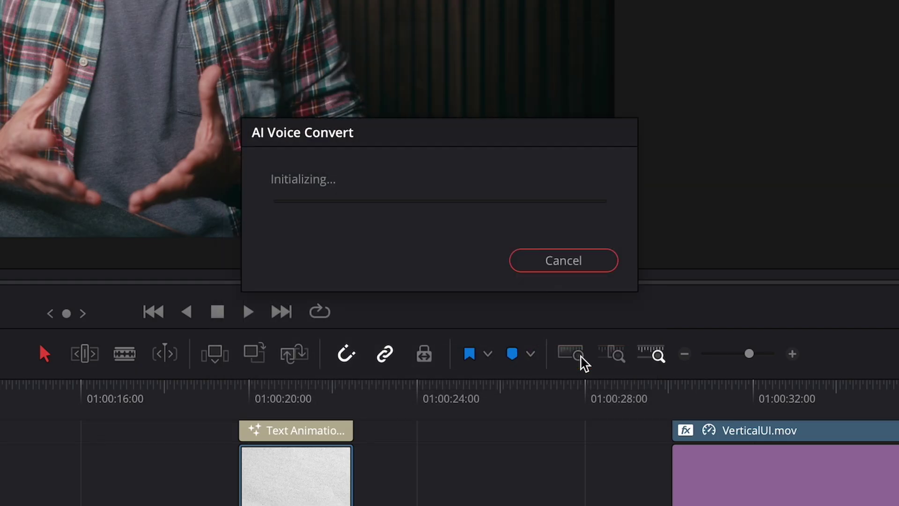